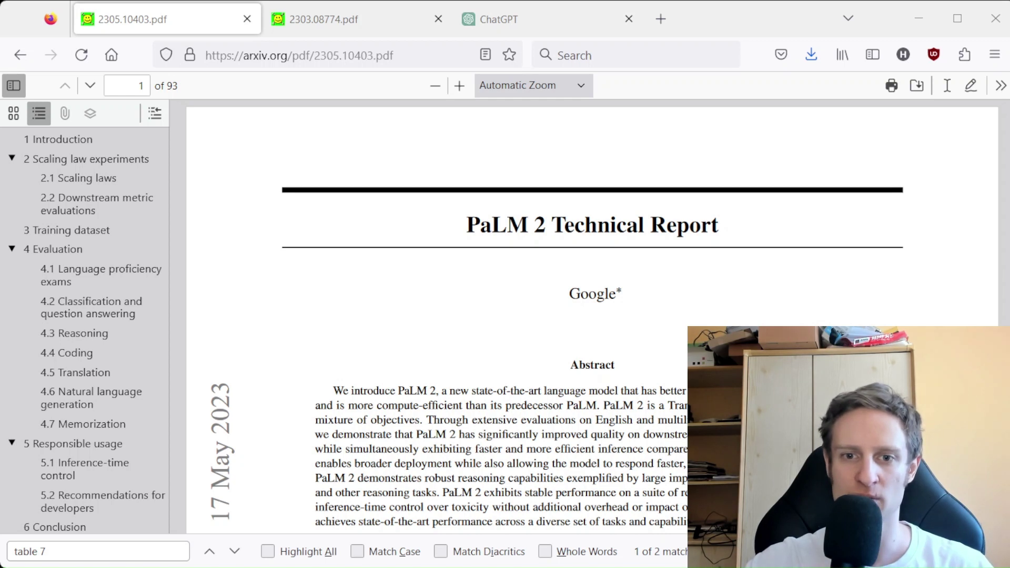
Step: In the ChatGPT tab, confirm AskYourPDF is the enabled GPT-4 plugin
click(509, 19)
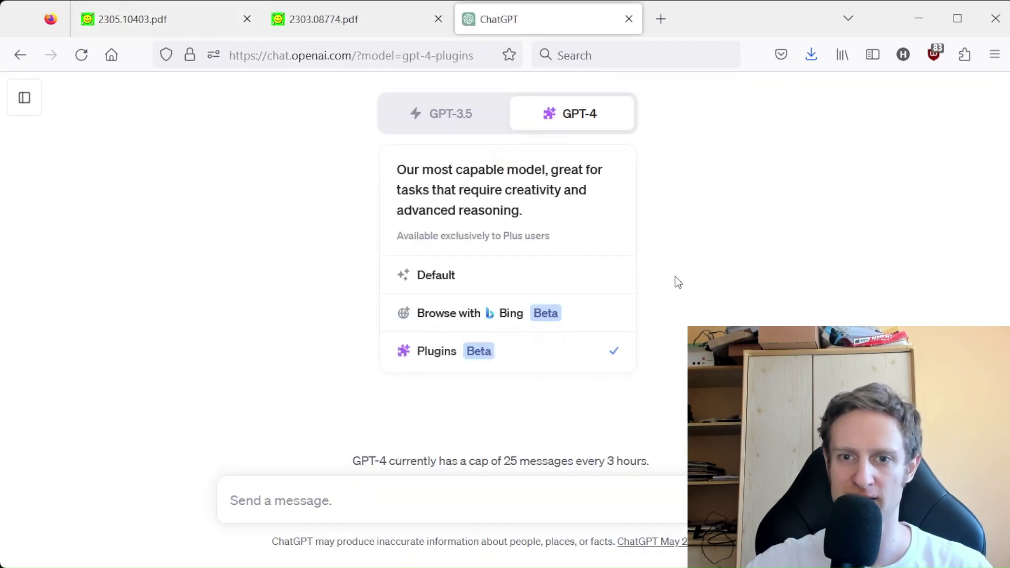
click(521, 164)
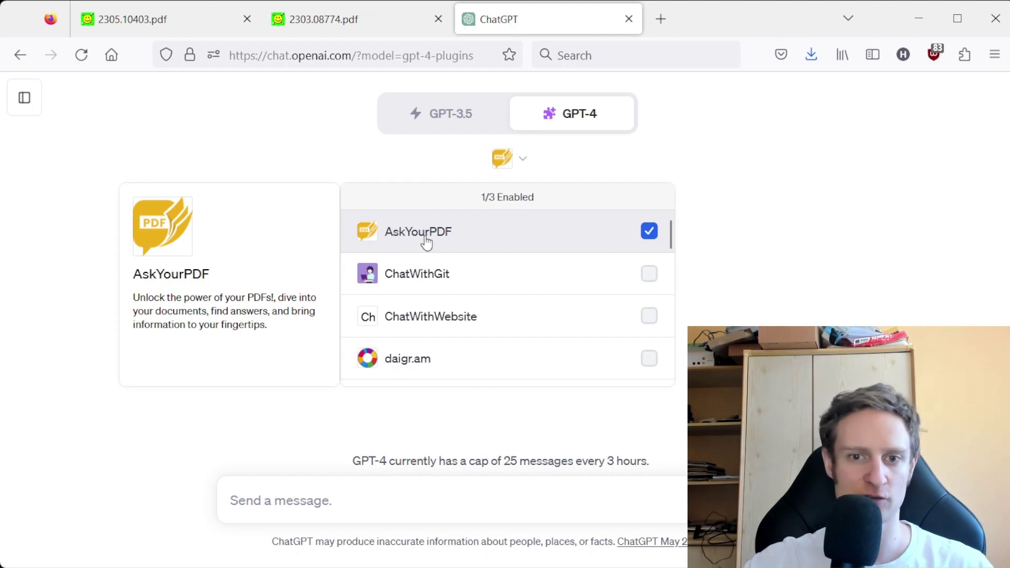
click(825, 178)
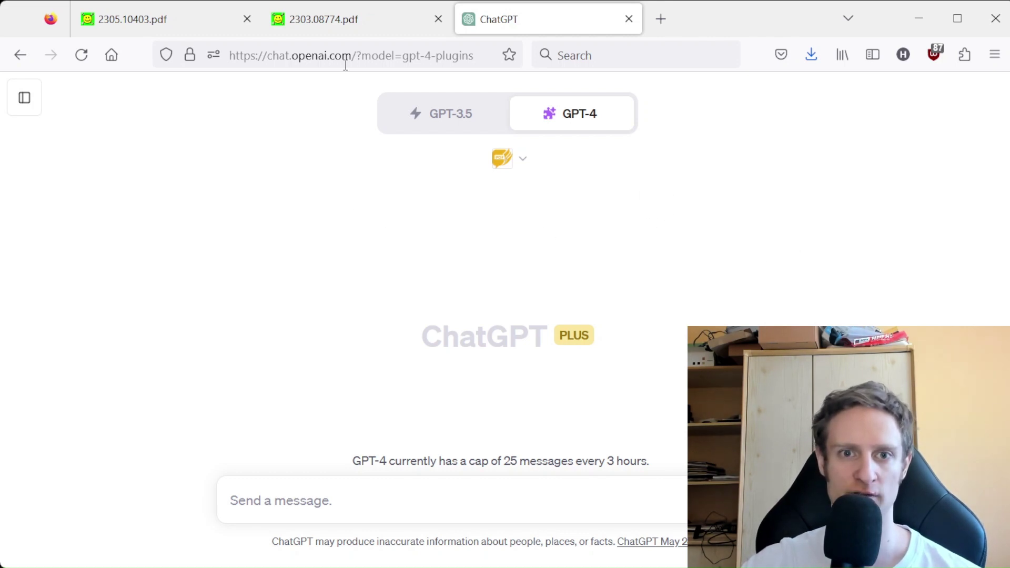
Step: Copy the GPT-4 Technical Report PDF's web address (2303.08774.pdf) and return to ChatGPT
click(347, 20)
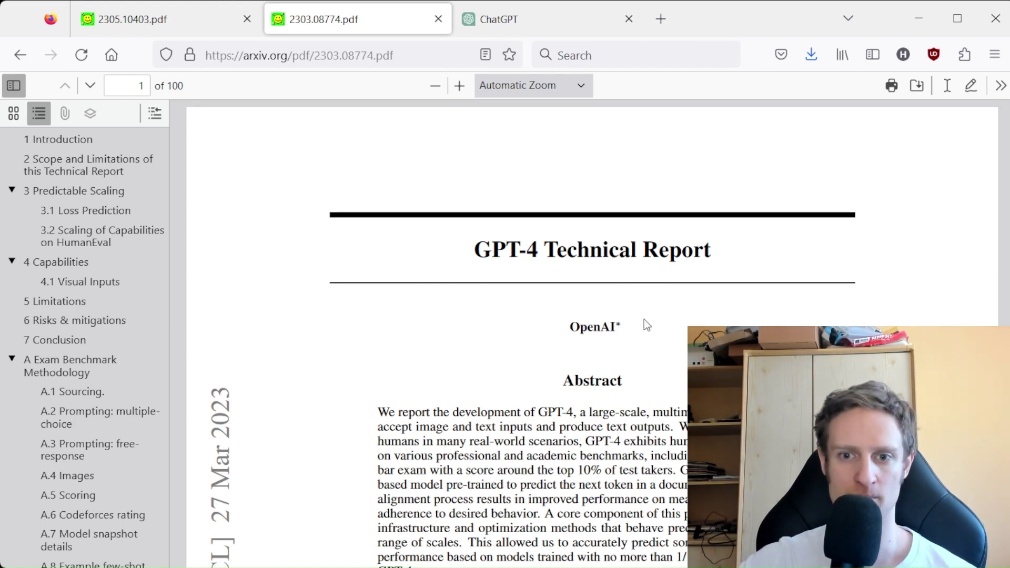
drag(508, 254, 762, 259)
drag(719, 287, 699, 304)
click(341, 57)
key(ctrl+c)
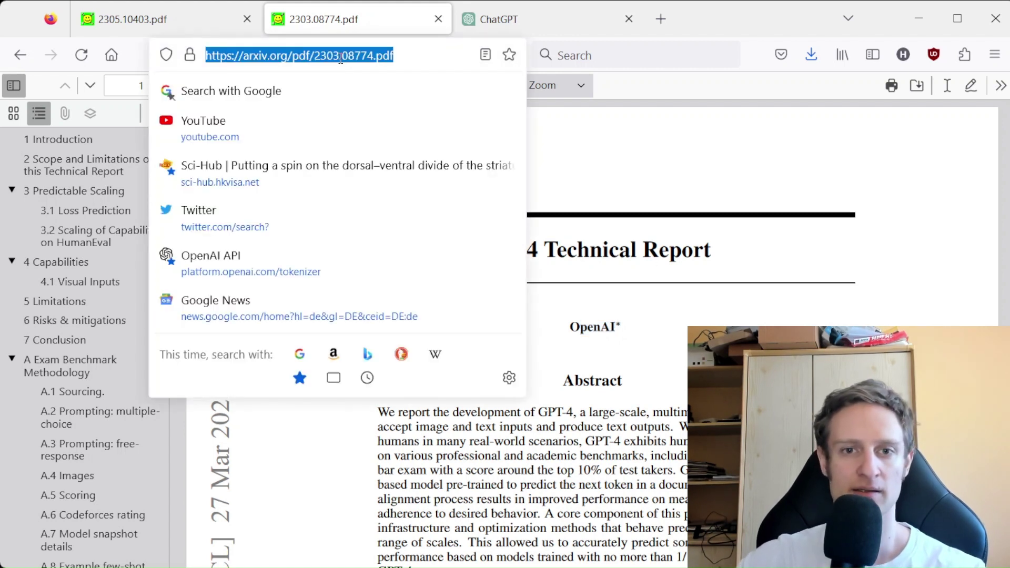
key(Escape)
click(524, 22)
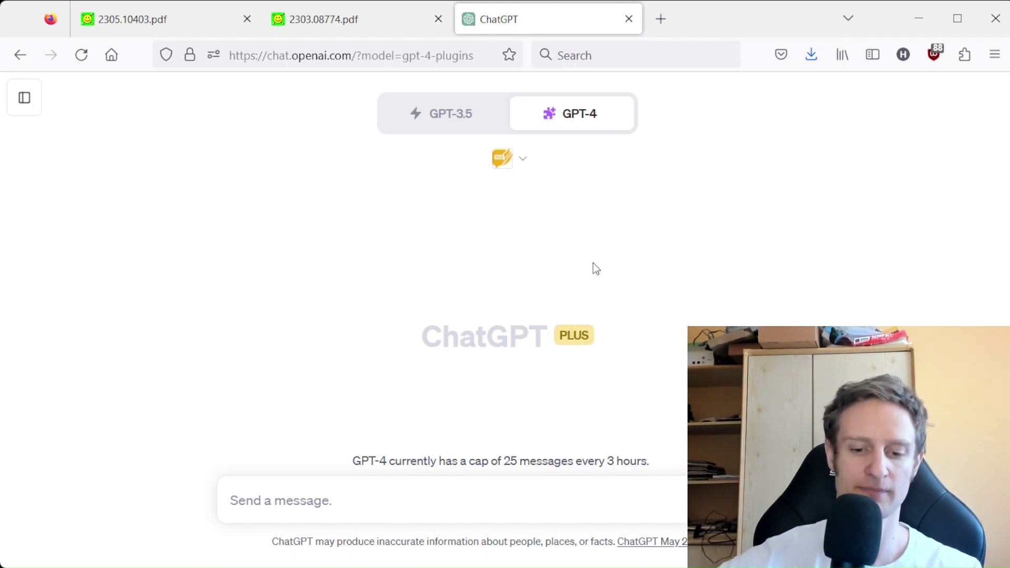
Step: Send 'Is there something about the MMLU in this paper?' with the pasted arxiv 2303.08774 PDF link
text(Is there s)
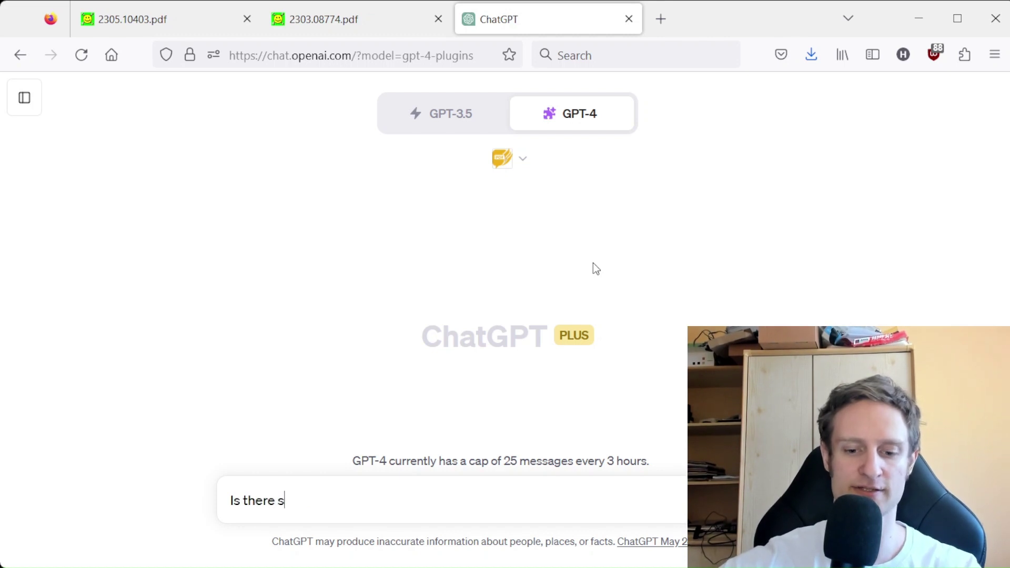
text(omthing)
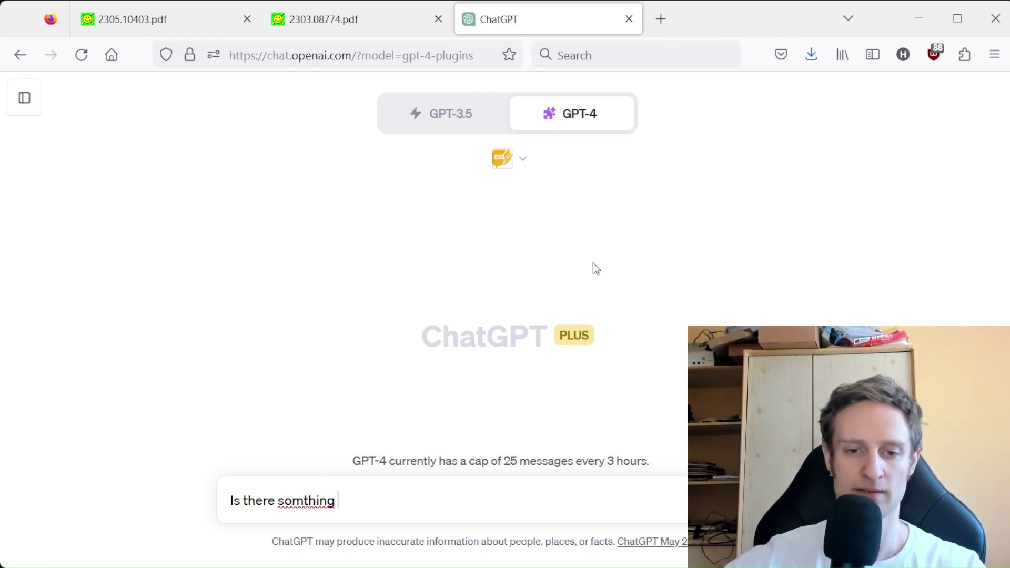
click(303, 499)
text(e)
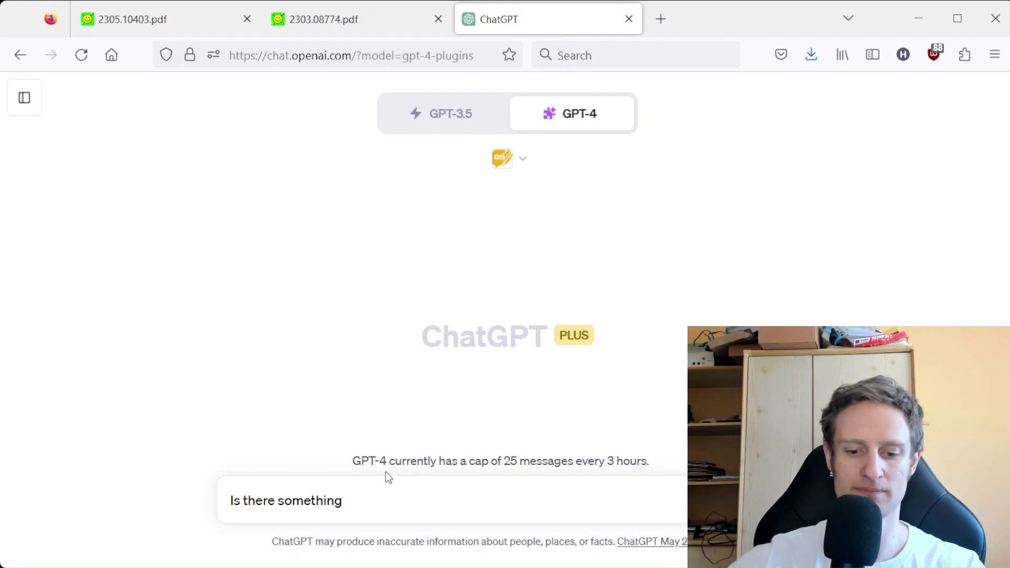
key(End)
text(about the mM)
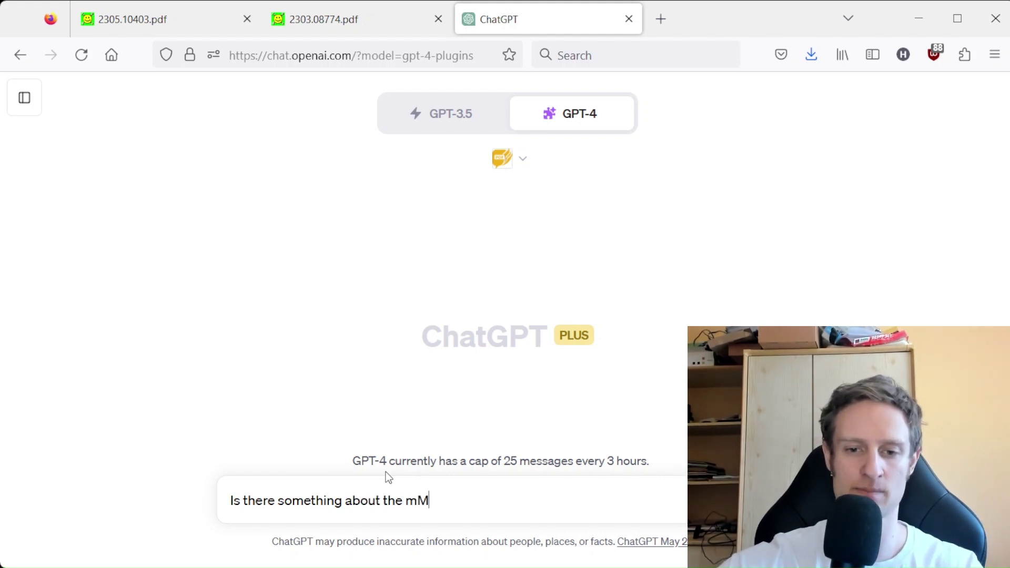
key(BackSpace)
key(BackSpace)
text(MMLU )
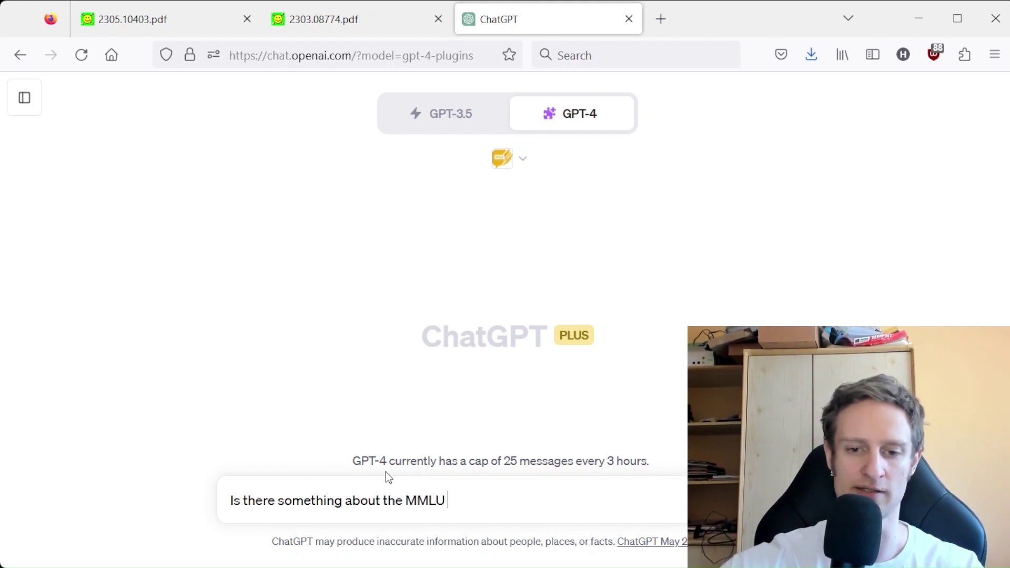
text(in this pae)
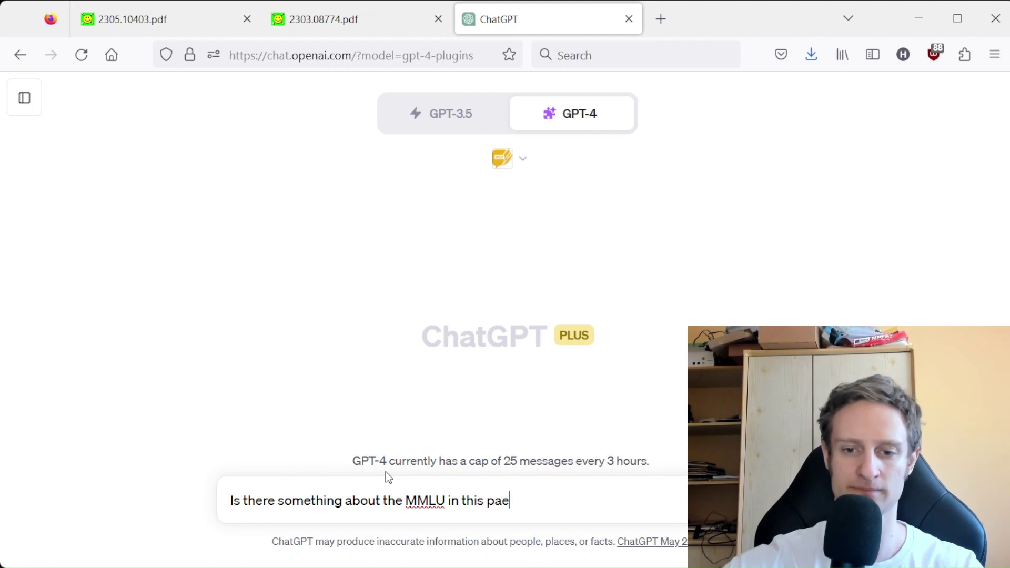
key(BackSpace)
text(per?)
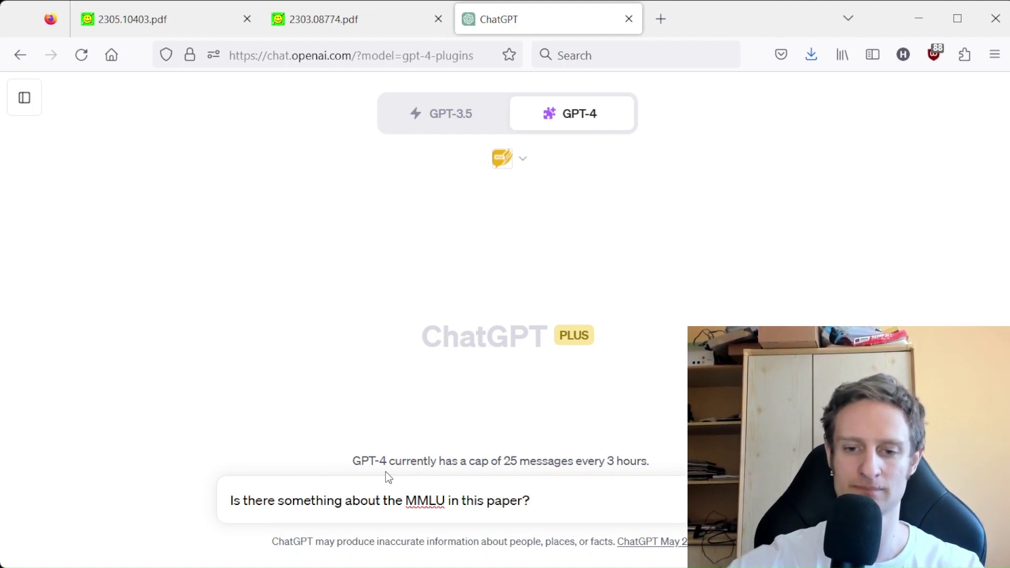
key(shift+Return)
key(ctrl+v)
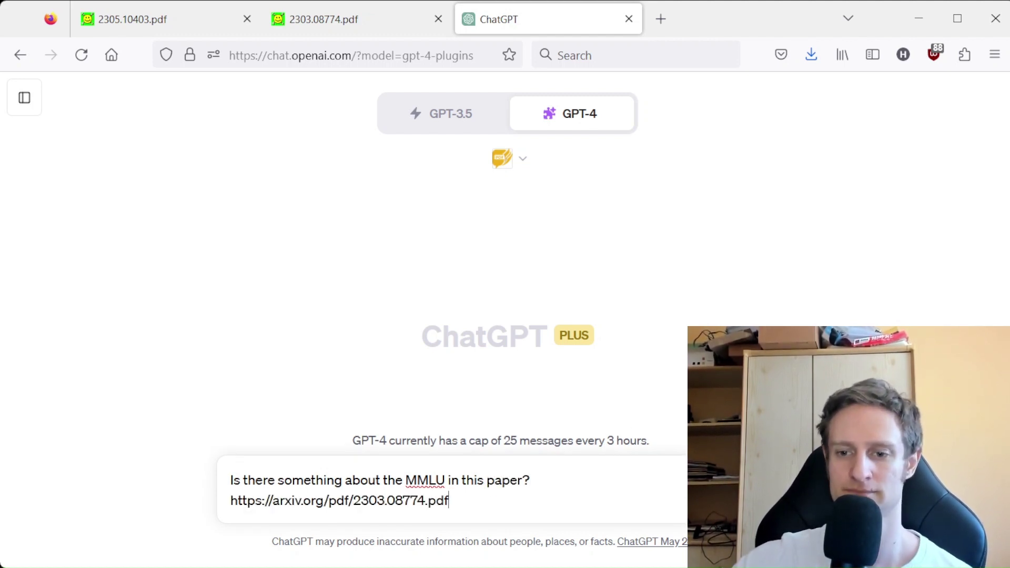
key(Return)
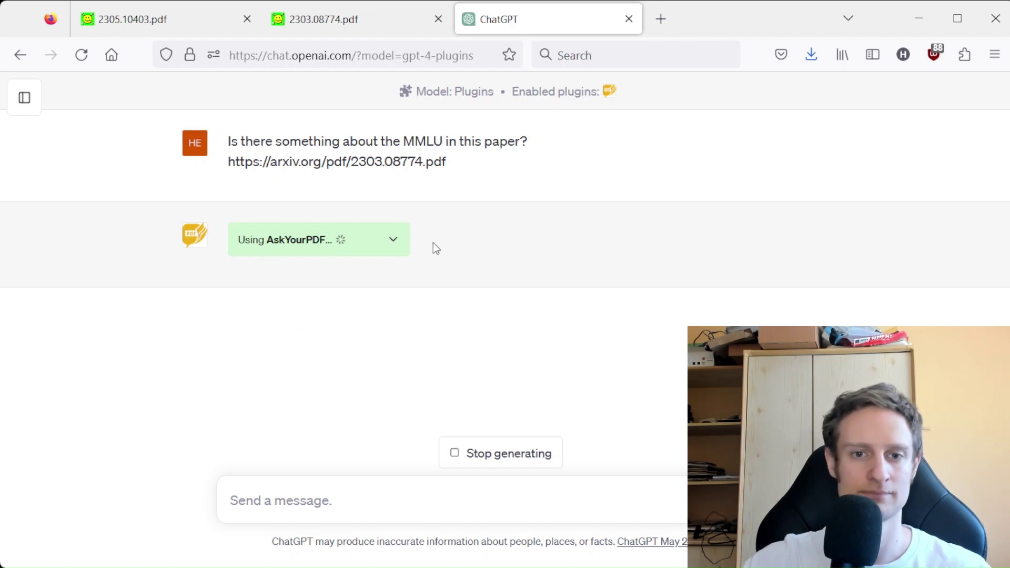
Step: Review AskYourPDF's request and answer, which calls MMLU a 57-subject benchmark and cites Pages 7 and 33
click(394, 241)
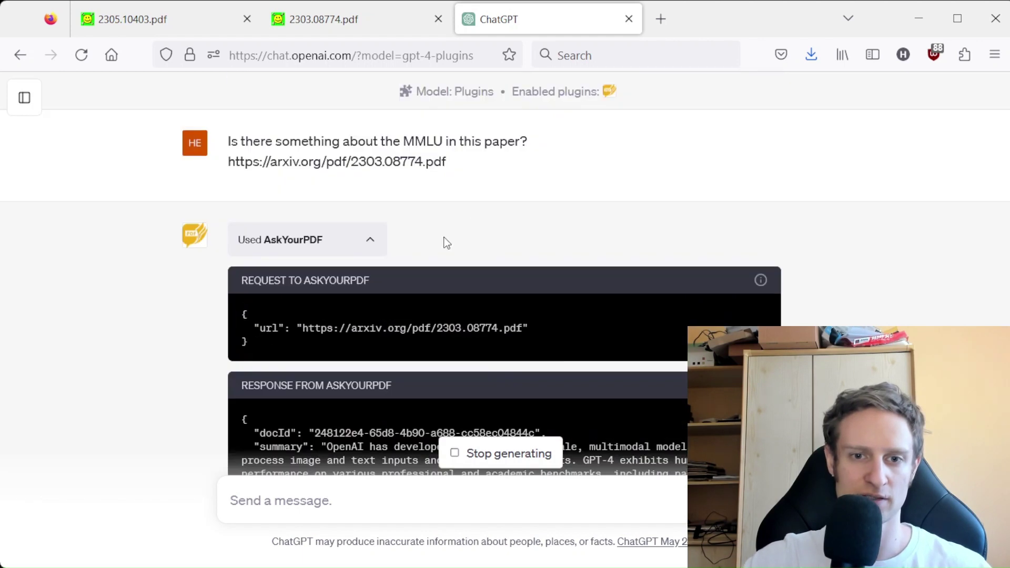
click(371, 242)
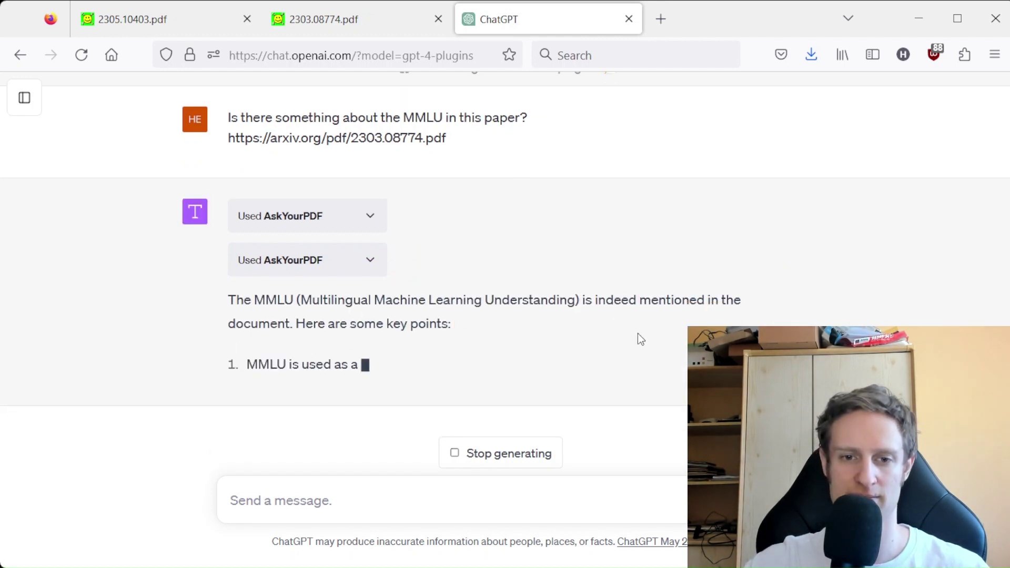
drag(586, 289, 700, 280)
click(700, 280)
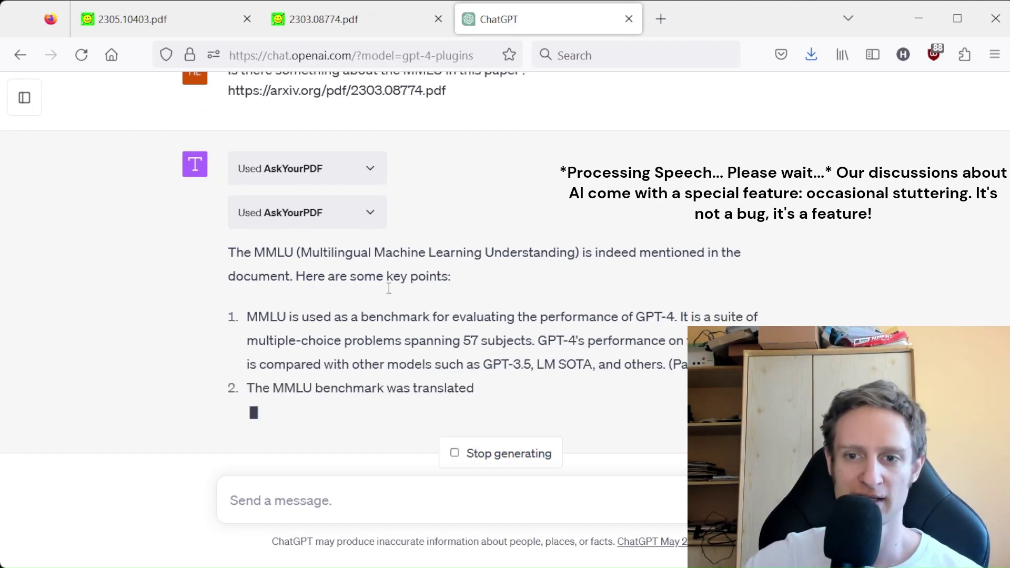
drag(316, 295, 511, 266)
click(523, 232)
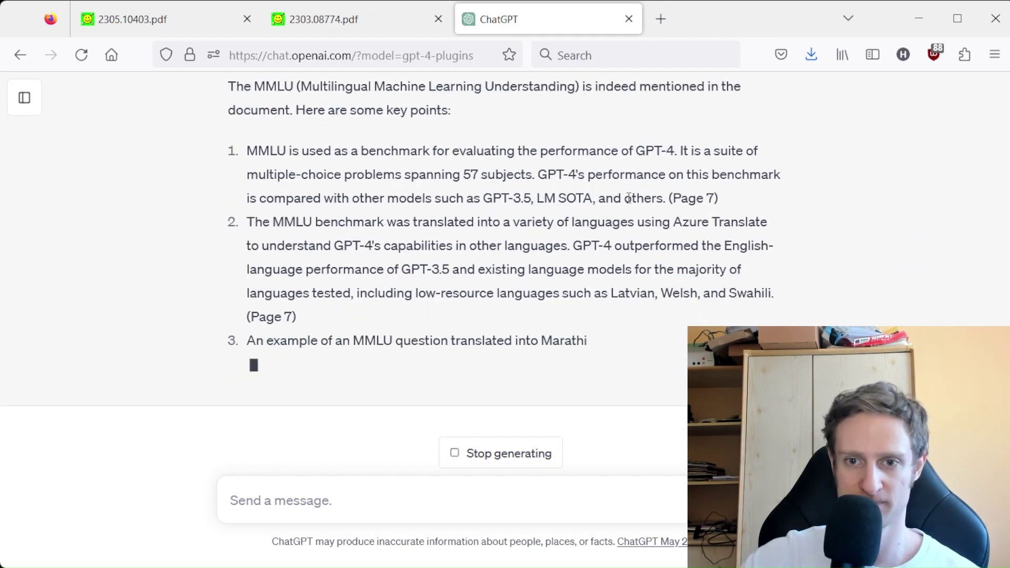
drag(614, 198, 743, 201)
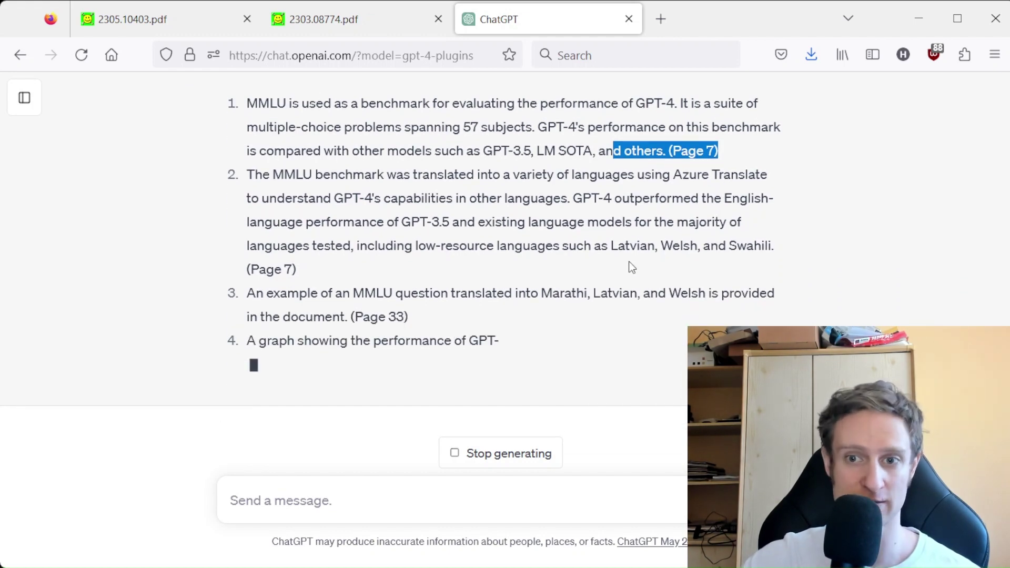
scroll(691, 293, up, 4)
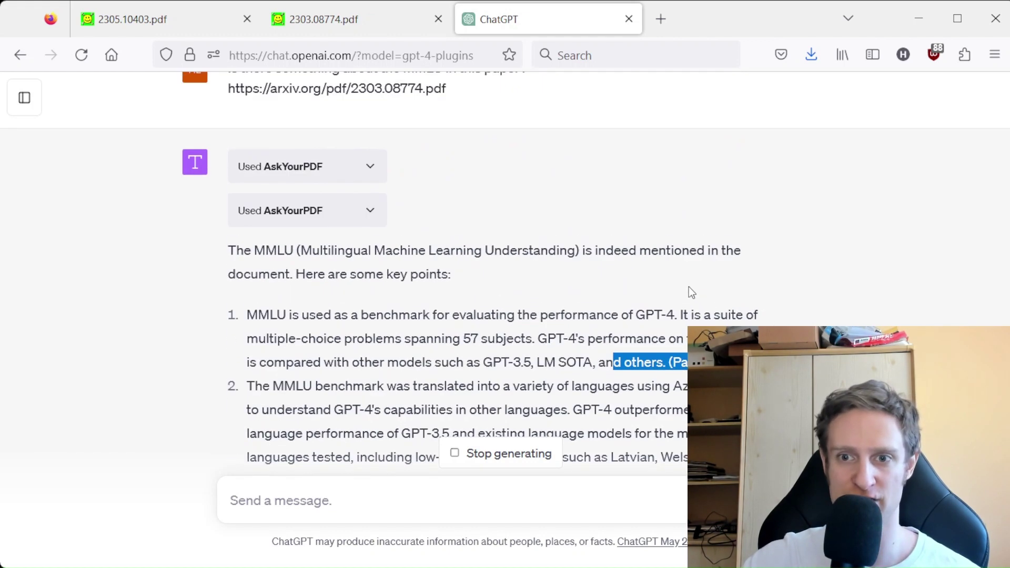
Step: Scroll the report to page 7's benchmark table showing GPT-4 at 86.4% on MMLU
click(377, 30)
scroll(676, 290, down, 15)
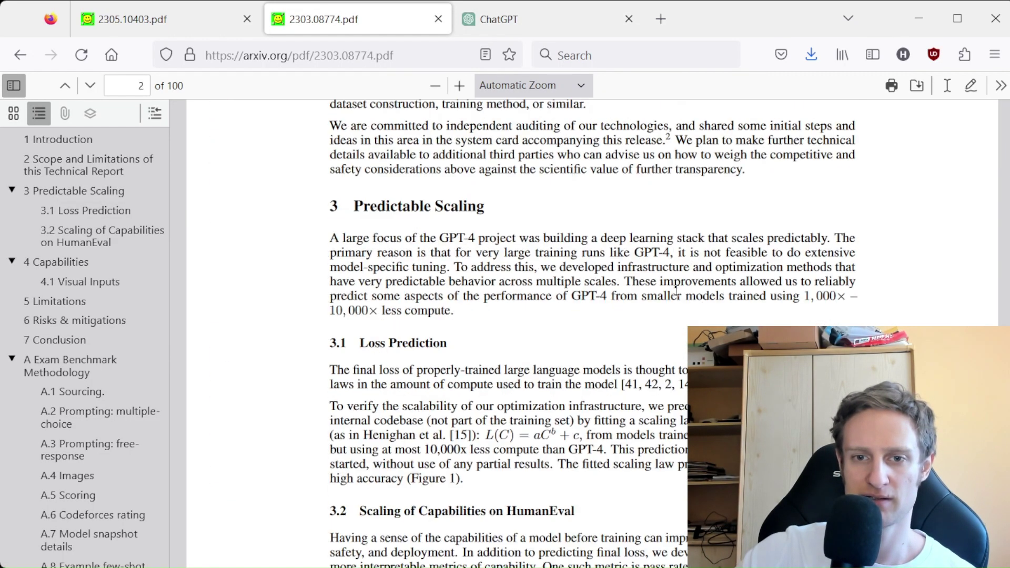
scroll(675, 290, down, 10)
scroll(666, 292, down, 5)
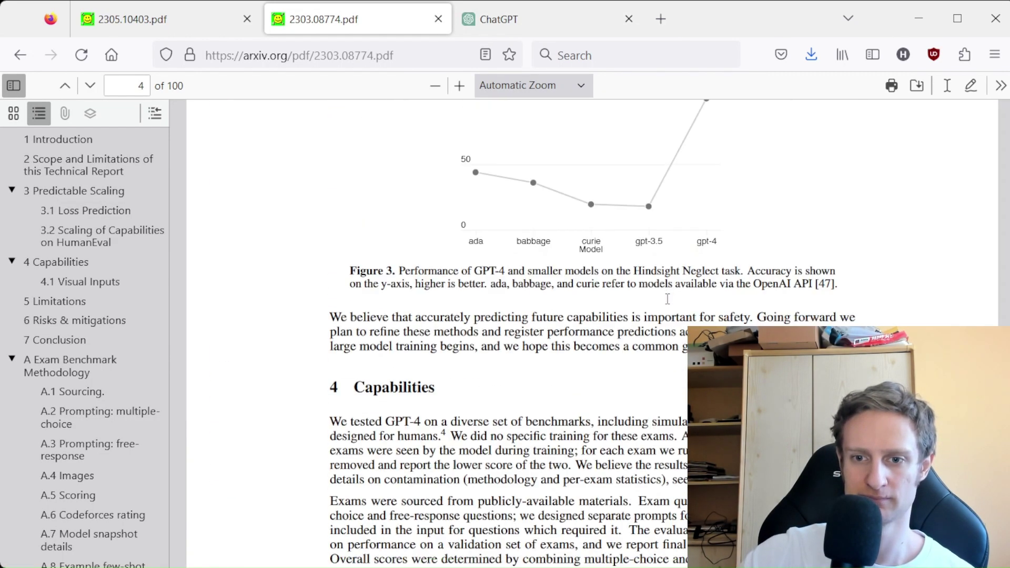
scroll(666, 299, down, 20)
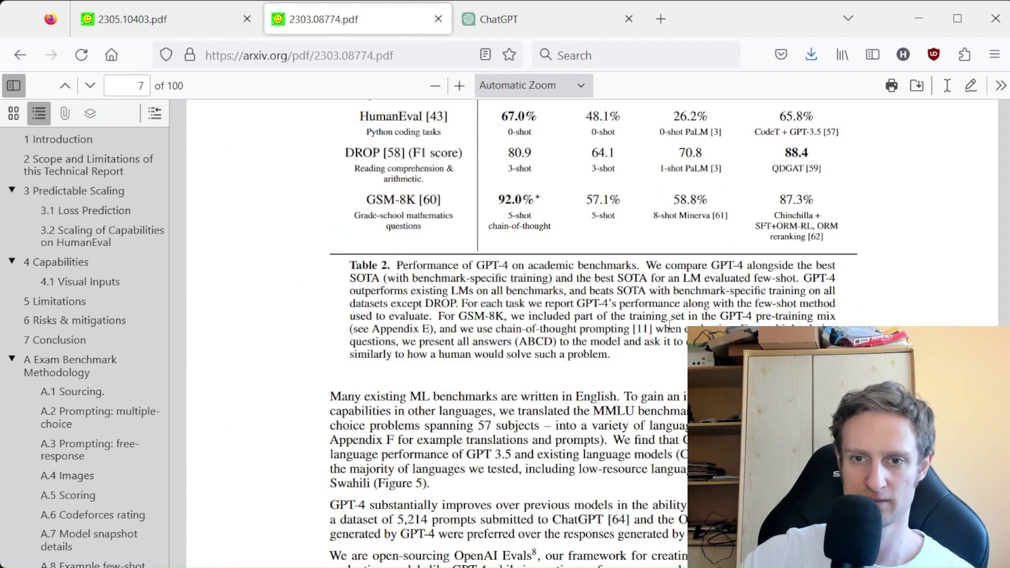
scroll(667, 327, up, 6)
scroll(520, 331, down, 2)
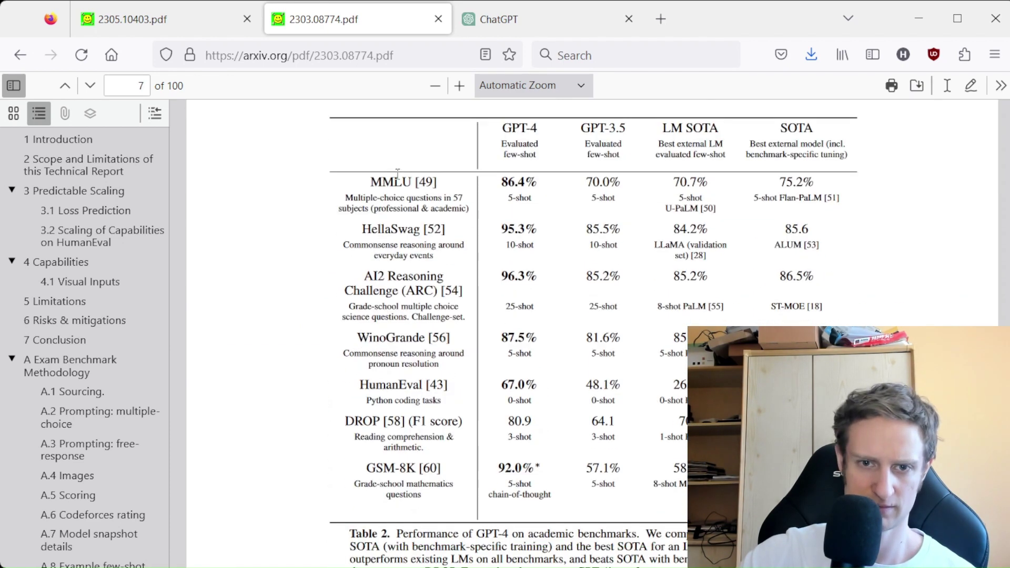
drag(392, 181, 425, 181)
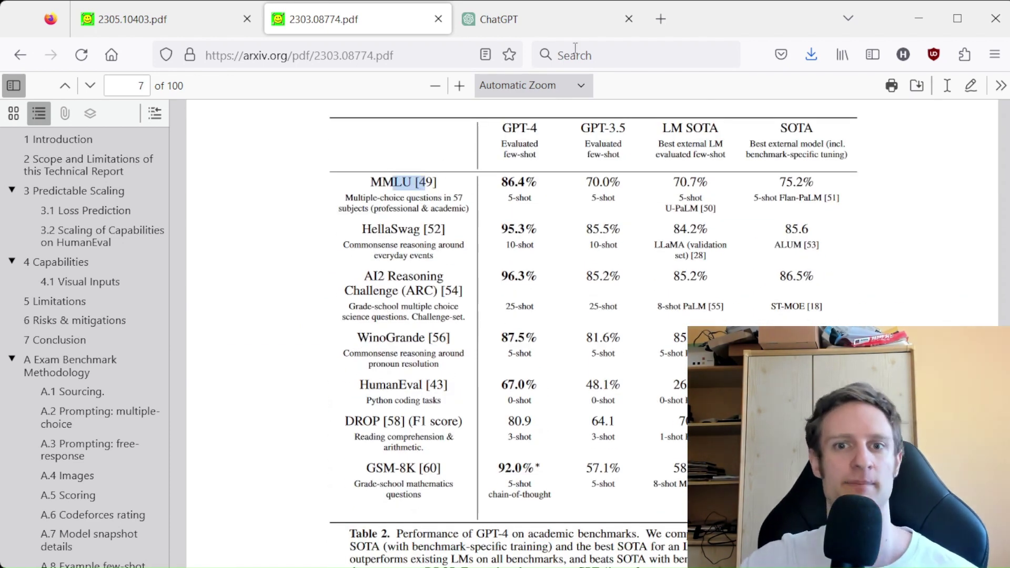
Step: Back in ChatGPT, mark the answer point that cites Page 33
click(552, 20)
scroll(447, 438, down, 5)
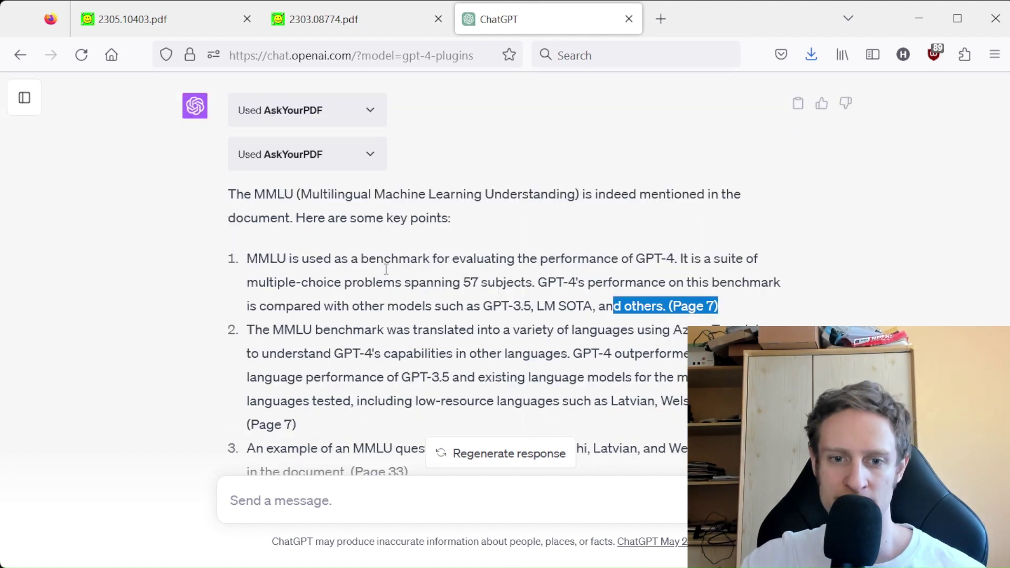
drag(377, 251, 408, 283)
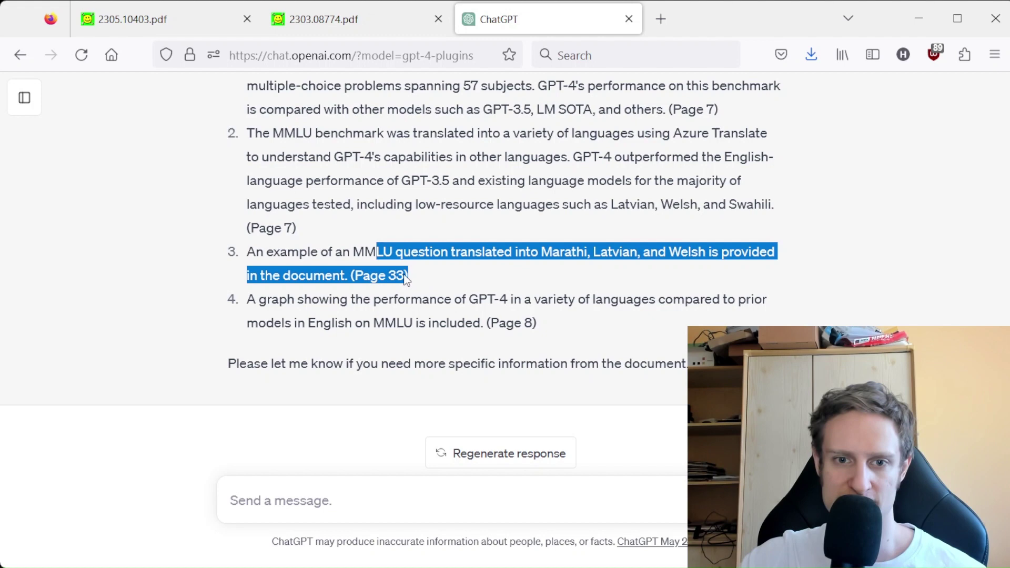
Step: Navigate the GPT-4 report PDF forward to page 33
click(342, 17)
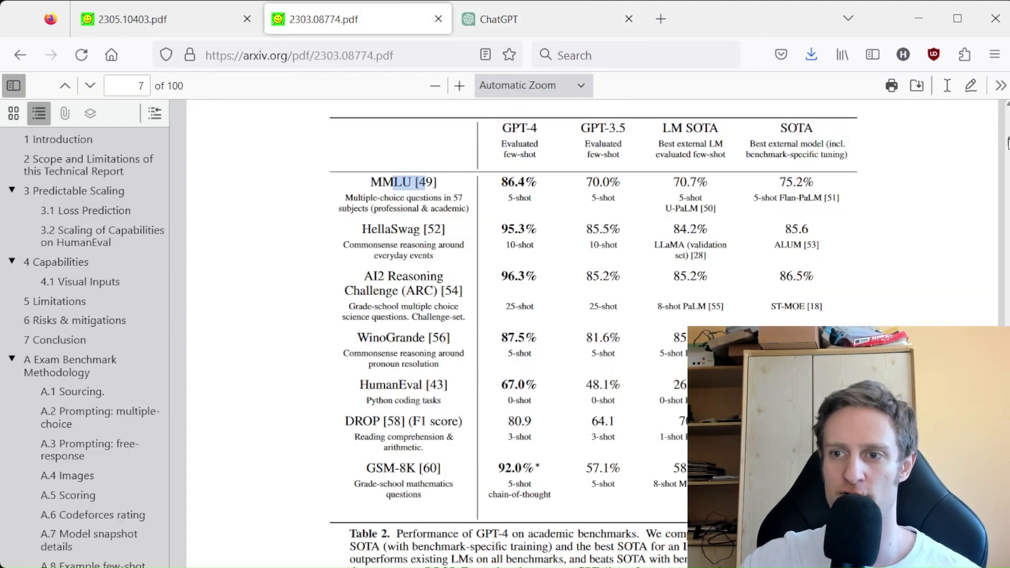
click(1002, 183)
scroll(650, 309, up, 5)
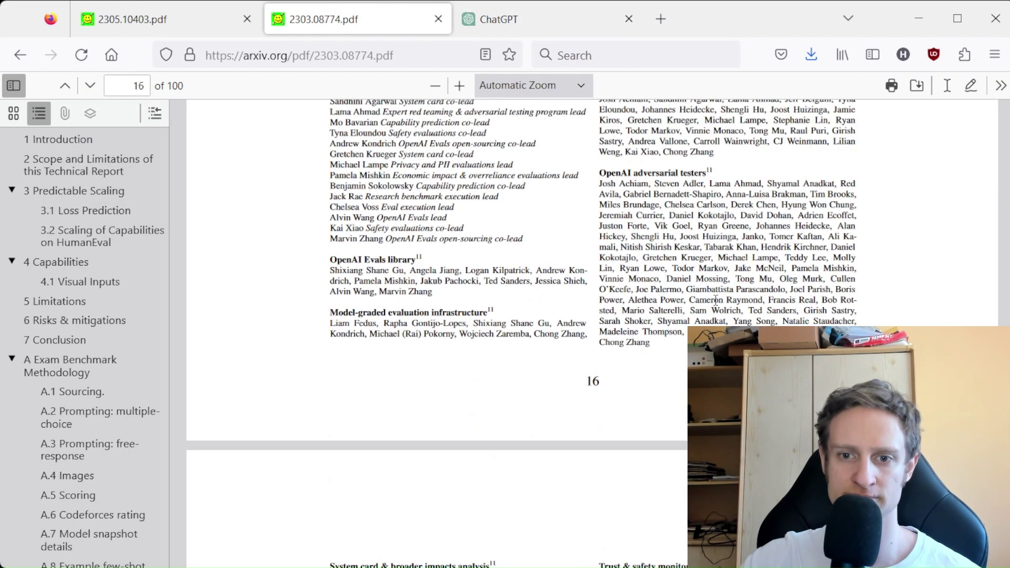
drag(1007, 186, 1007, 279)
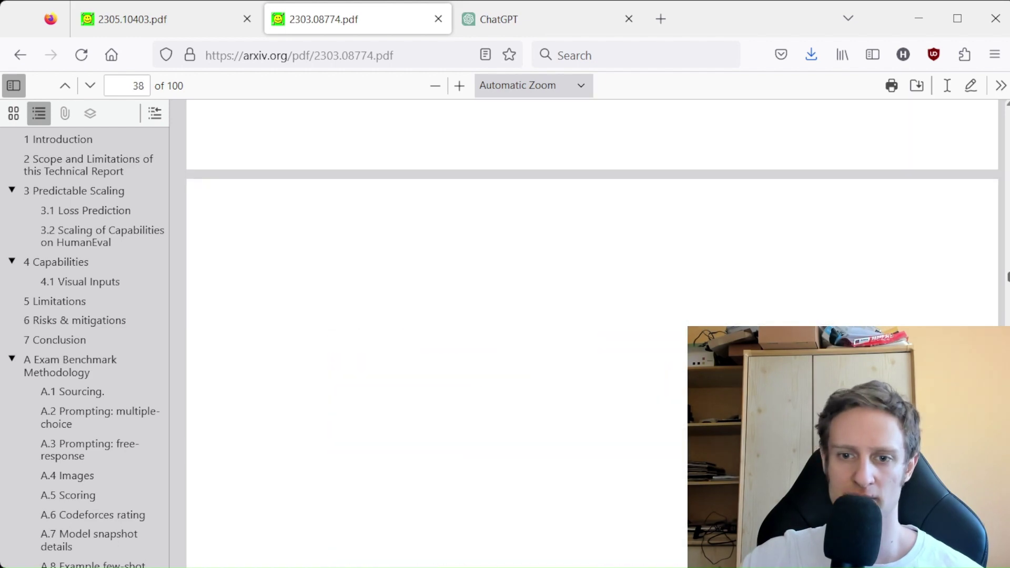
scroll(1007, 279, up, 3)
scroll(526, 276, up, 15)
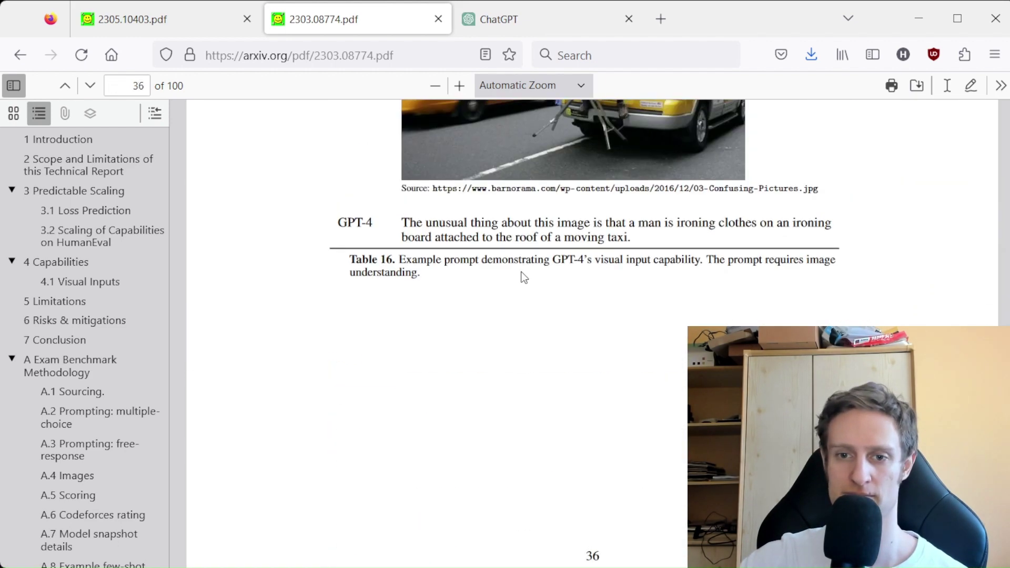
scroll(578, 477, up, 15)
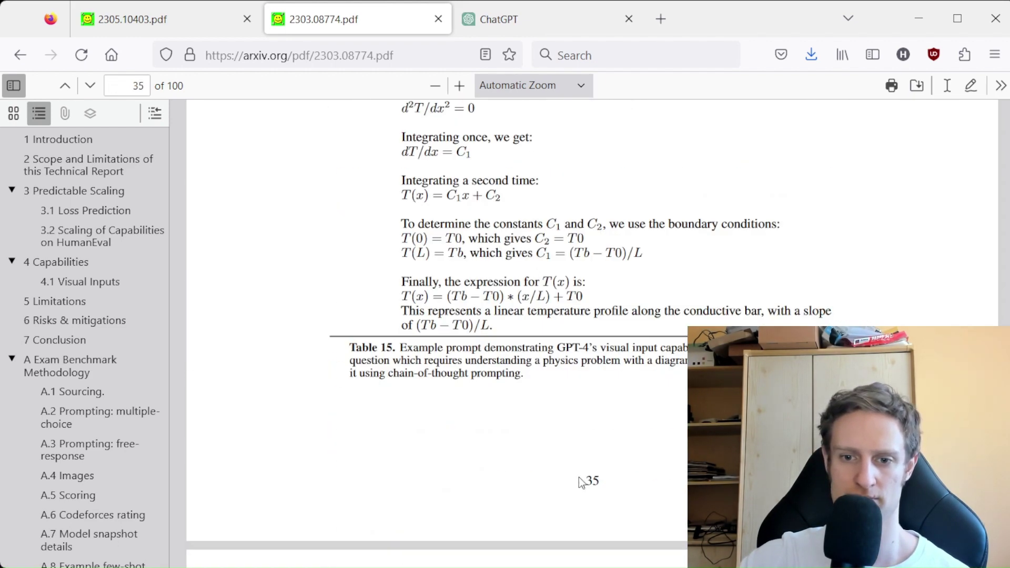
scroll(593, 423, down, 2)
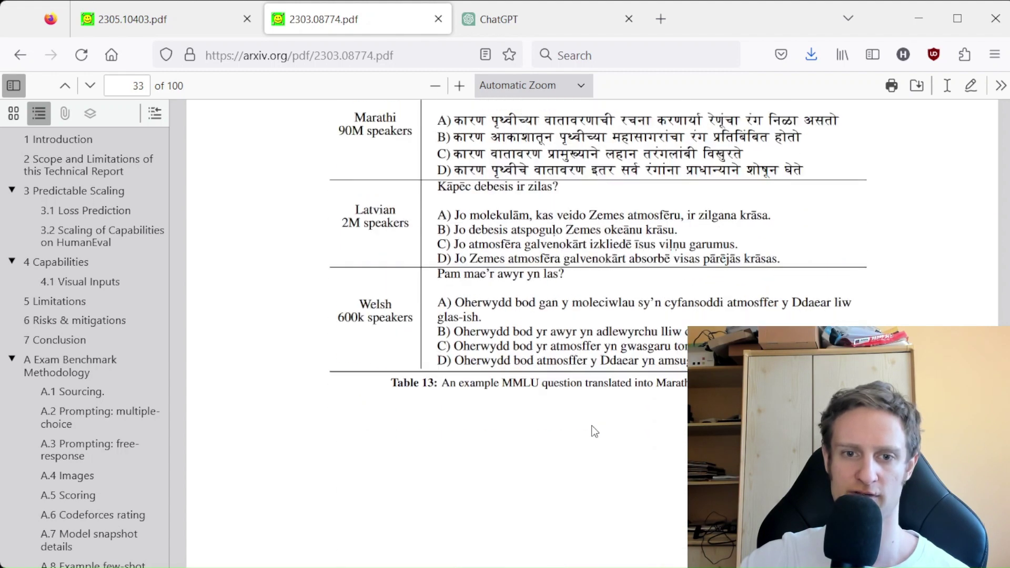
scroll(605, 420, up, 10)
scroll(609, 419, down, 6)
scroll(598, 373, down, 3)
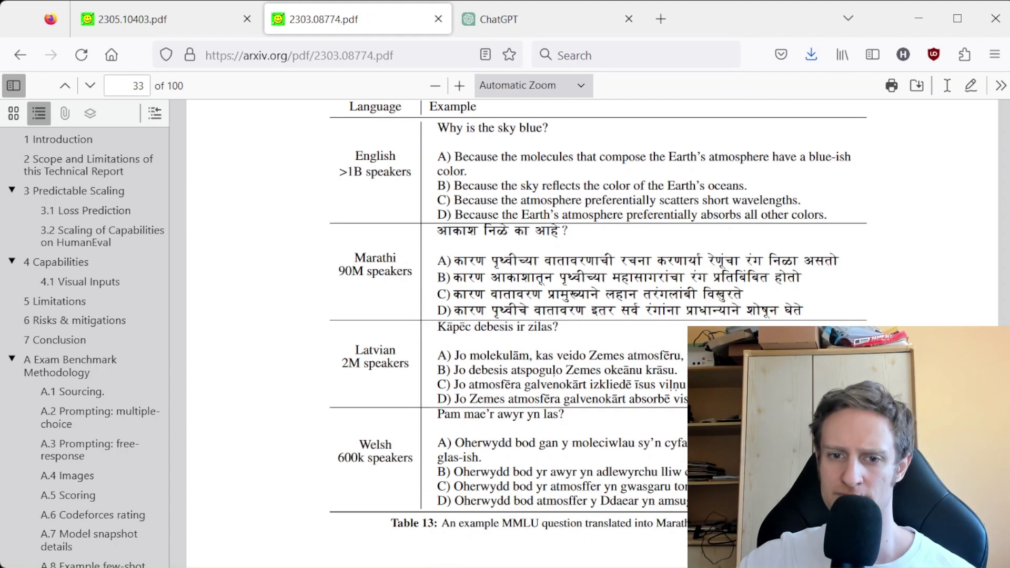
scroll(600, 437, down, 3)
Step: Inspect Table 13's MMLU question in Marathi, Latvian and Welsh, then return to ChatGPT
double_click(518, 438)
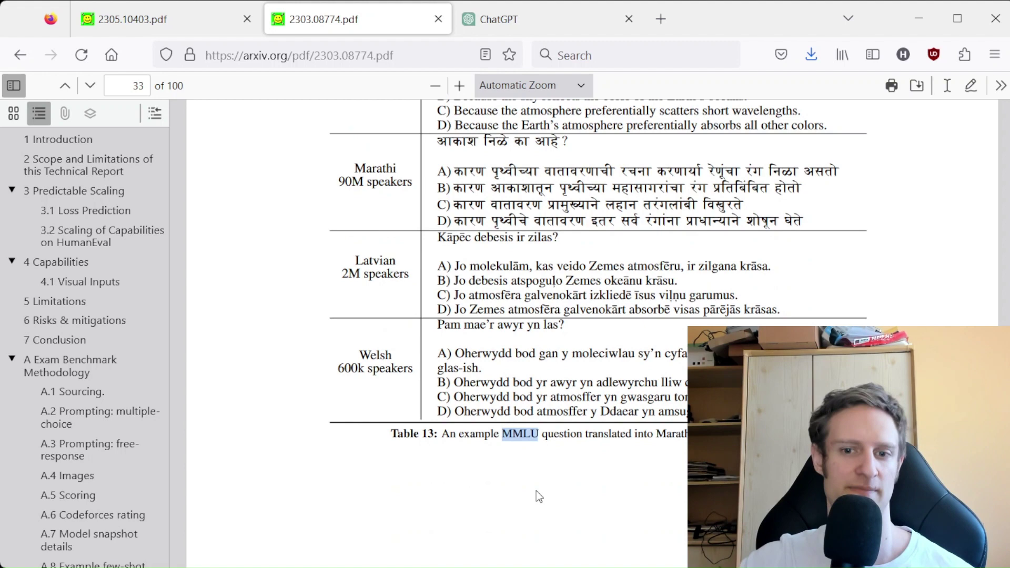
click(535, 467)
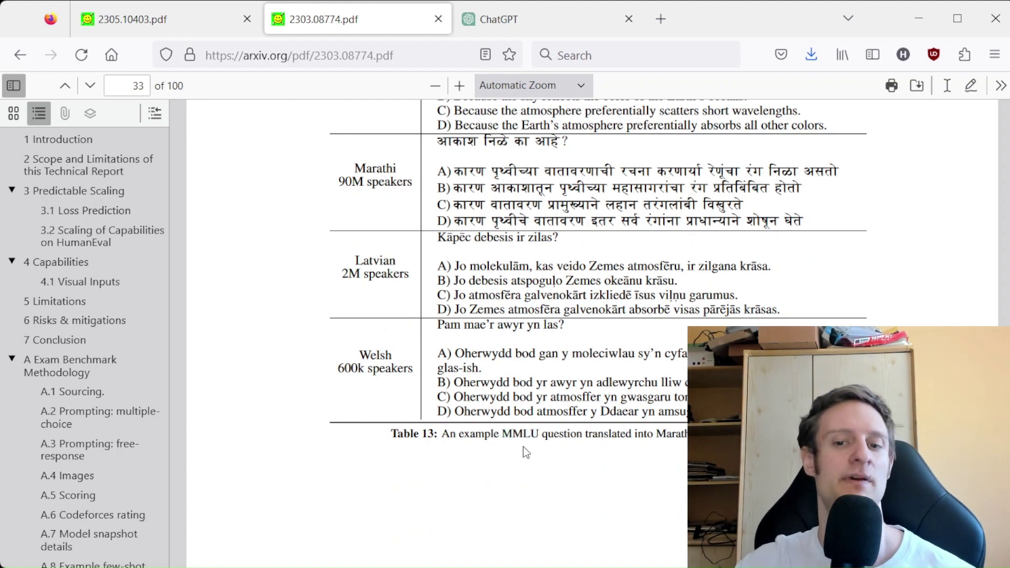
drag(502, 466, 506, 172)
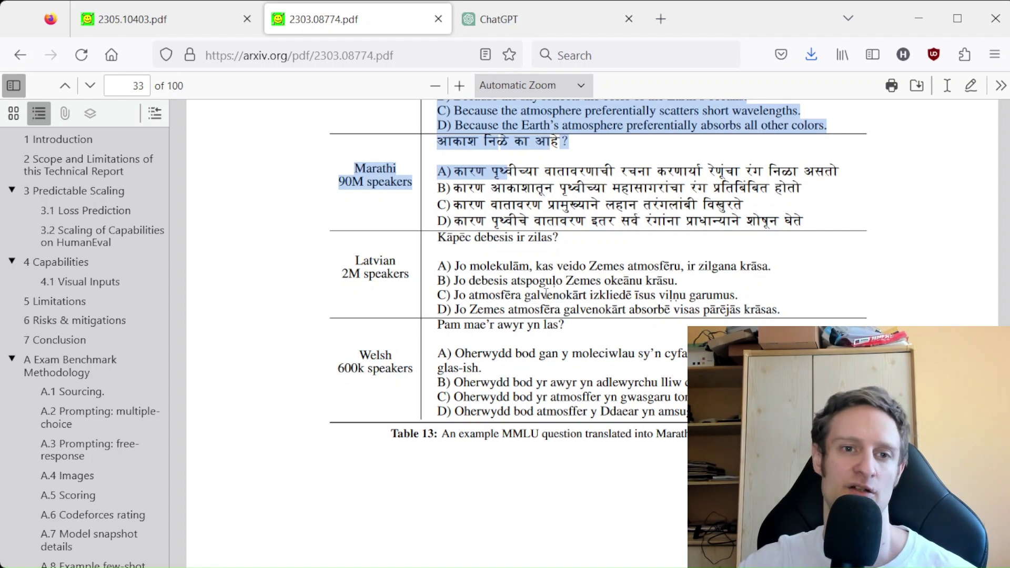
scroll(604, 382, up, 7)
scroll(604, 382, down, 12)
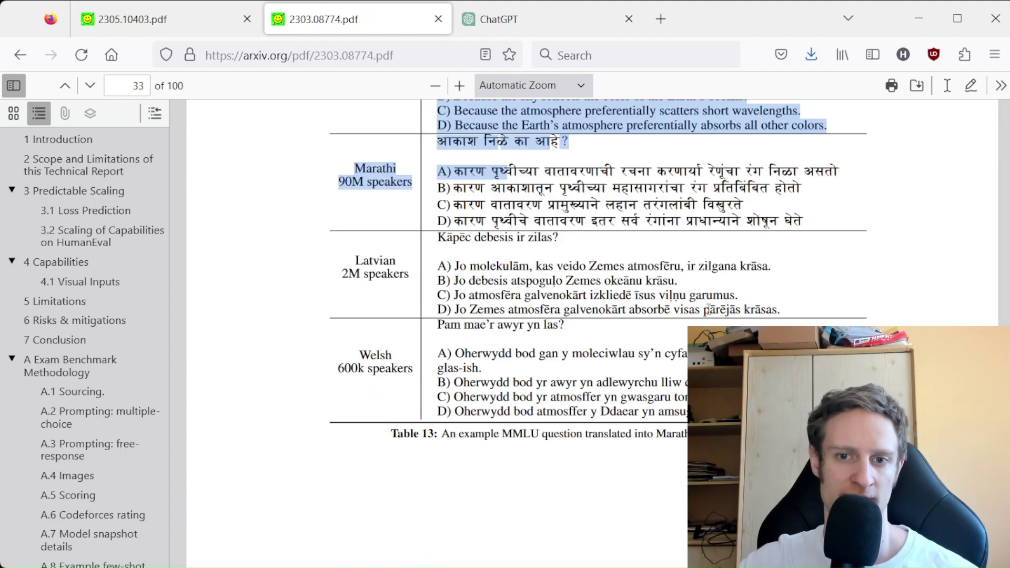
scroll(609, 423, up, 5)
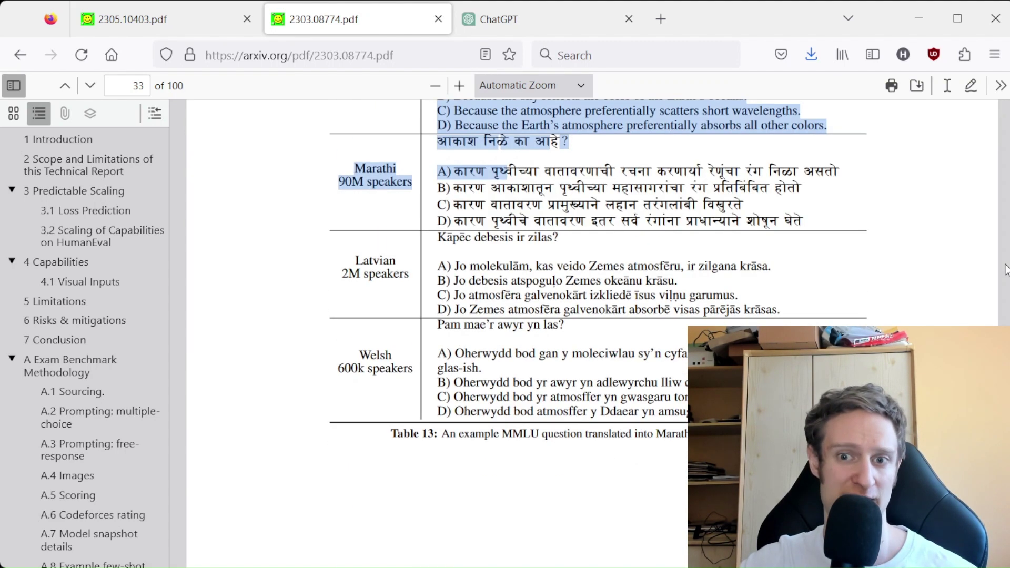
drag(1007, 265, 1007, 256)
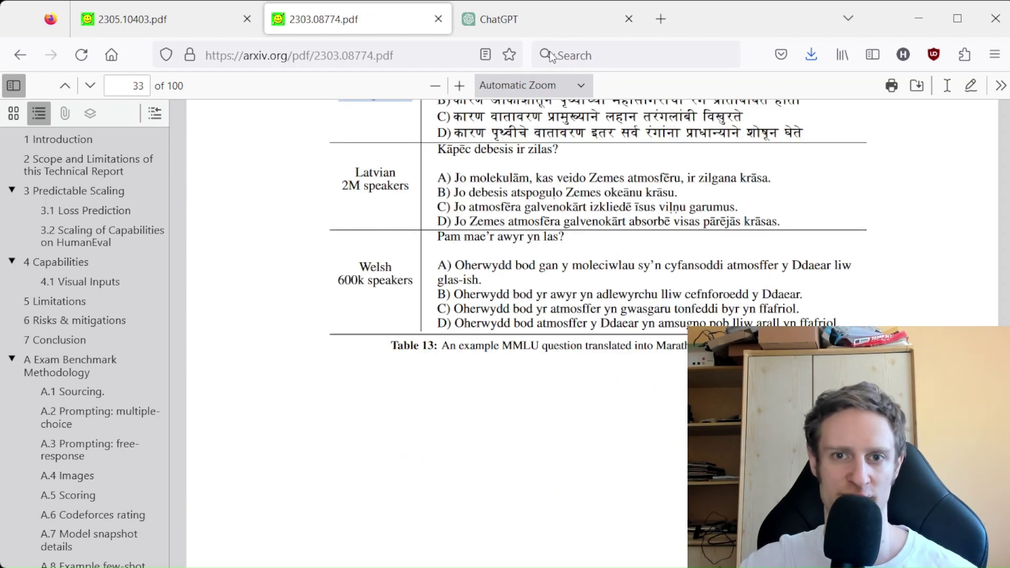
click(538, 21)
drag(497, 362, 362, 180)
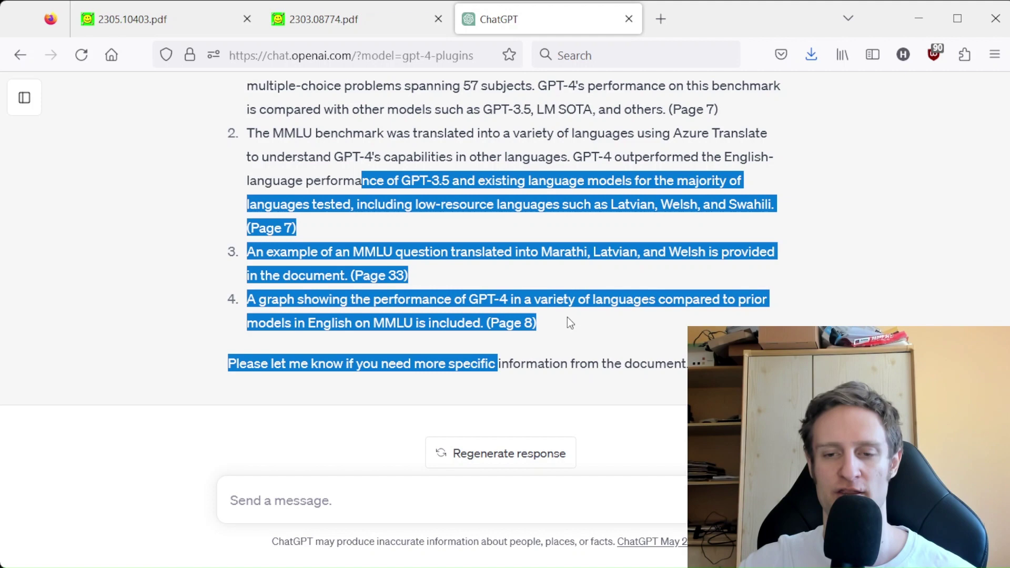
click(566, 318)
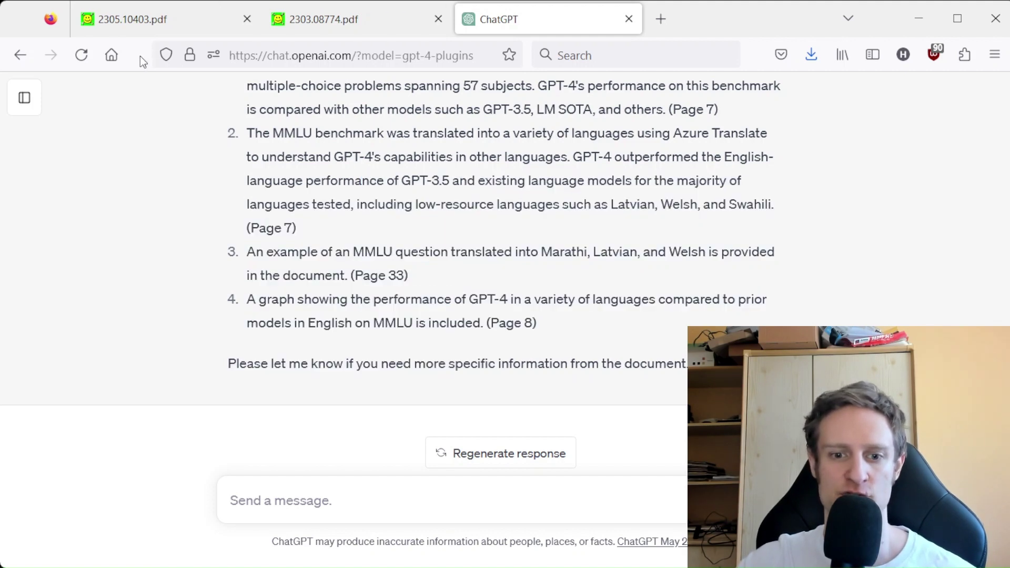
scroll(758, 280, up, 5)
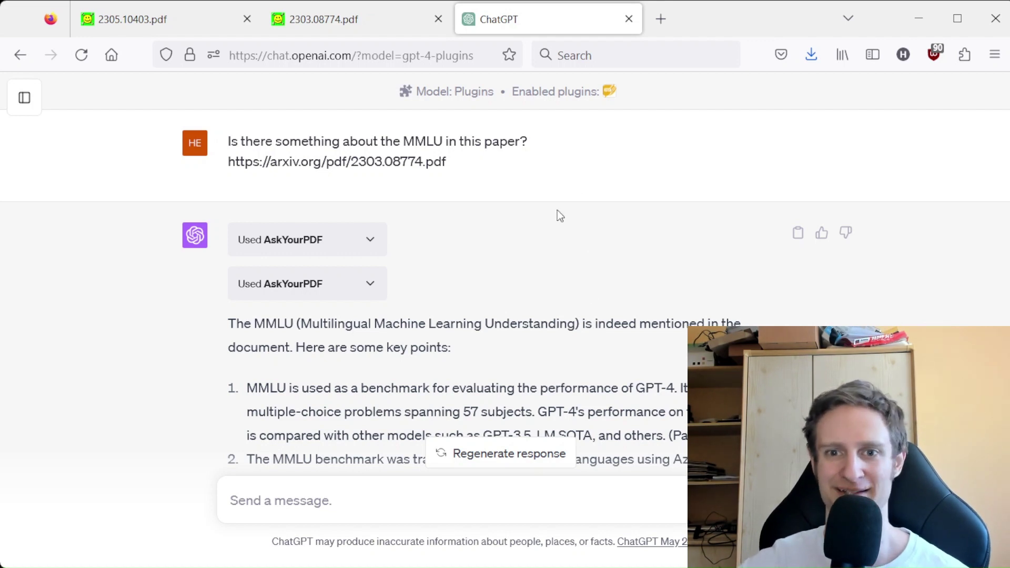
drag(358, 142, 654, 190)
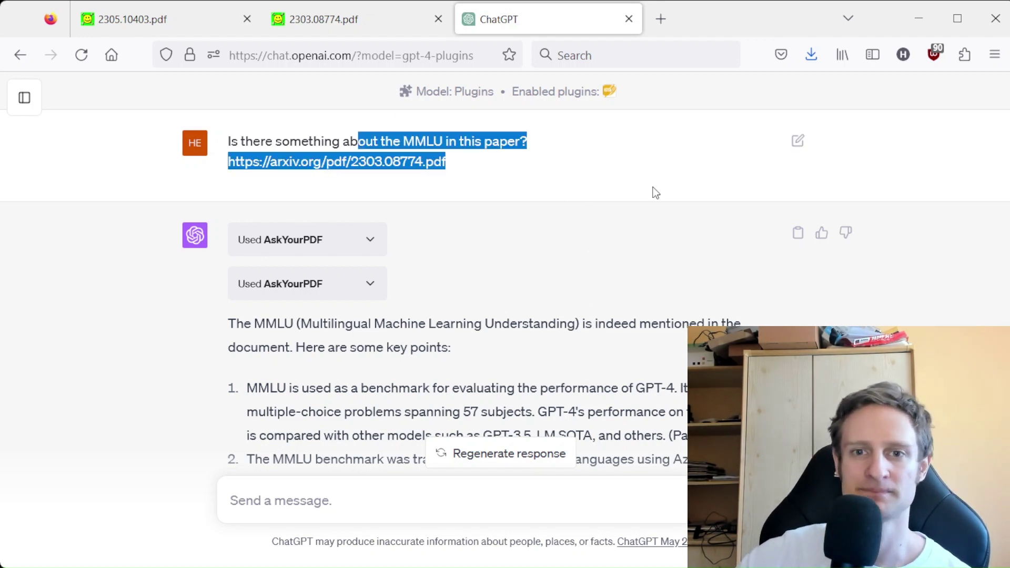
click(656, 193)
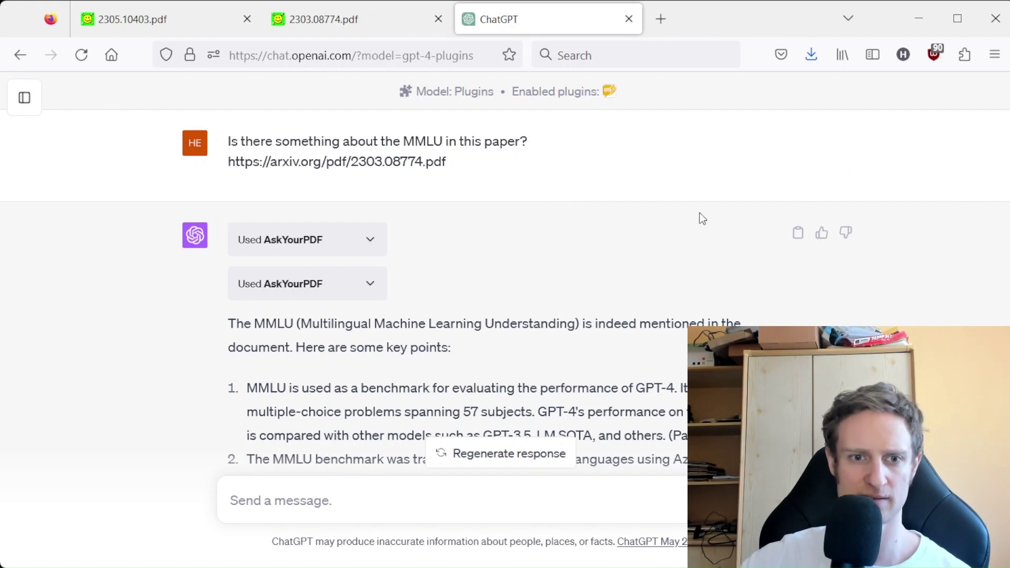
Step: Start a new chat using the GPT-4 model with plugins
click(25, 97)
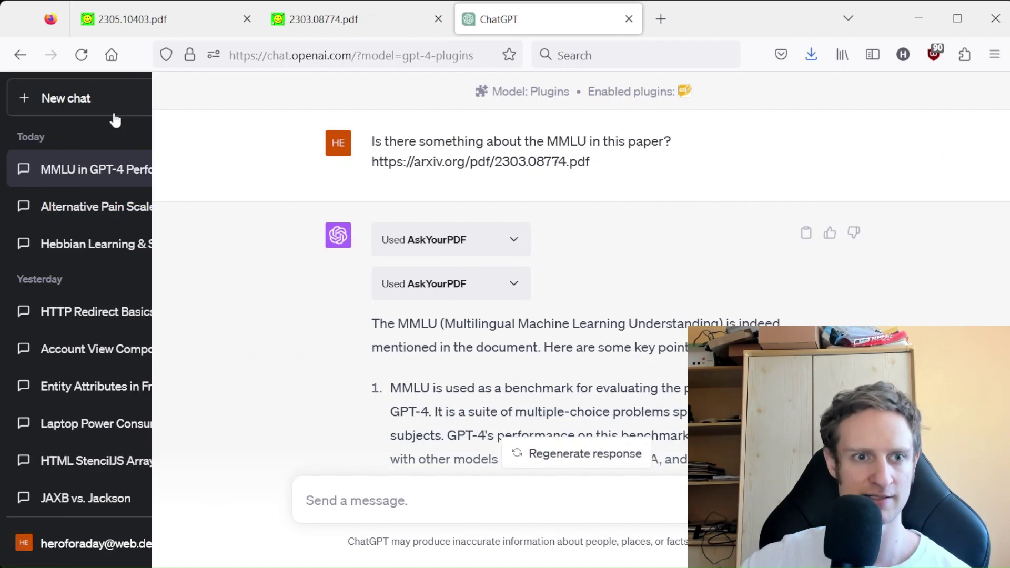
click(115, 105)
click(553, 113)
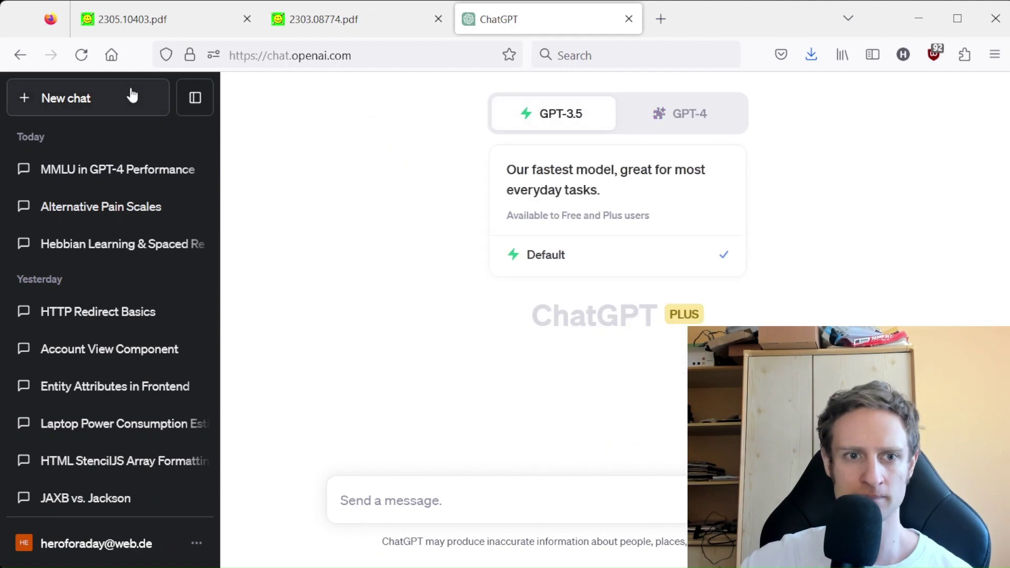
click(190, 98)
click(597, 121)
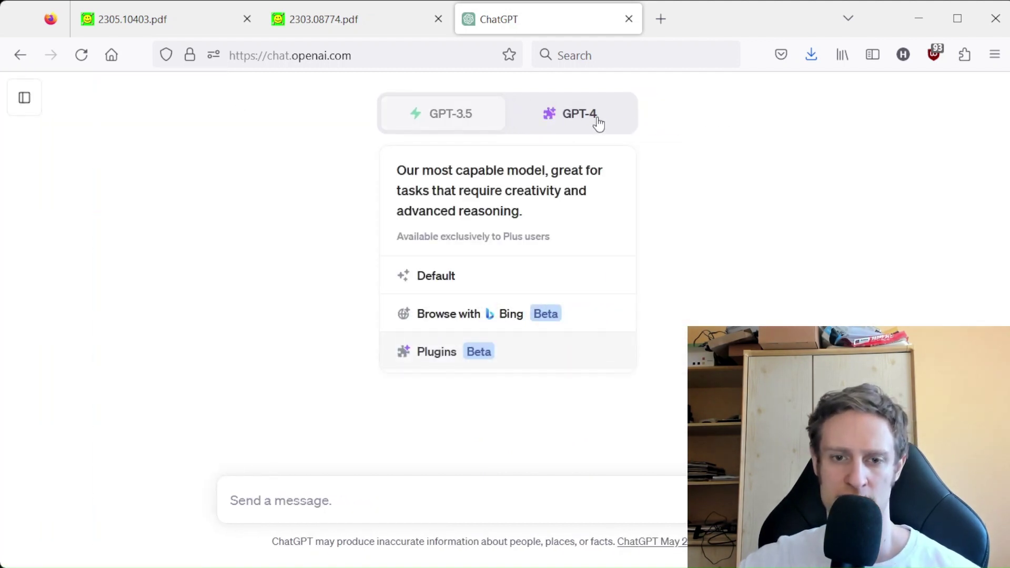
click(471, 362)
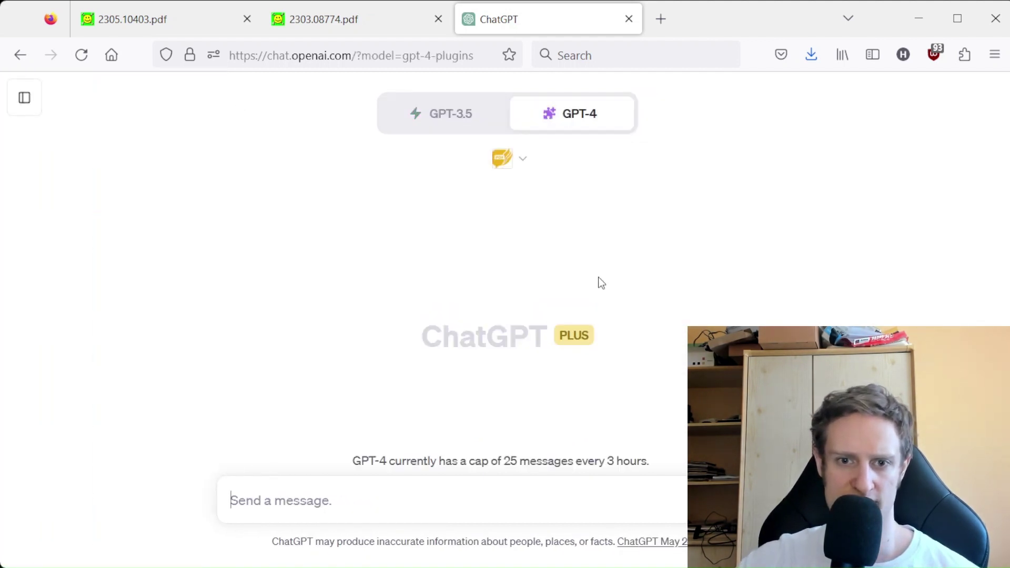
Step: Enable the ChatWithPDF plugin and disable AskYourPDF
click(513, 161)
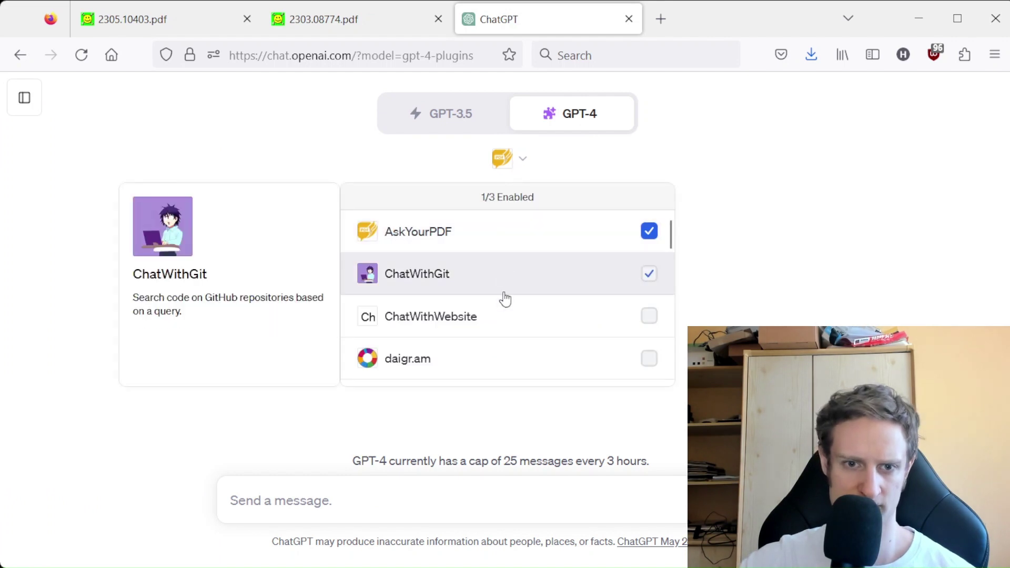
scroll(511, 292, down, 10)
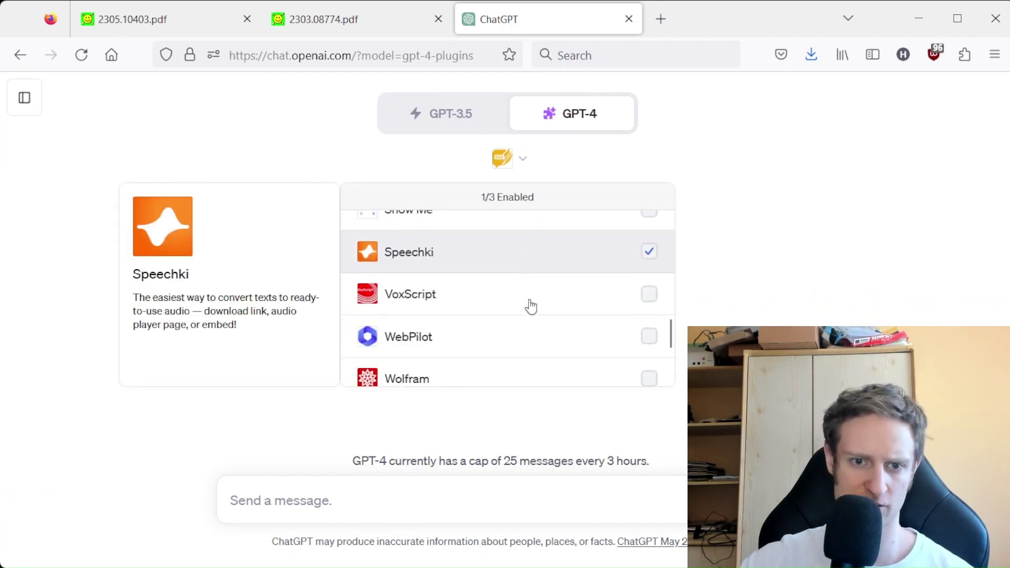
click(525, 318)
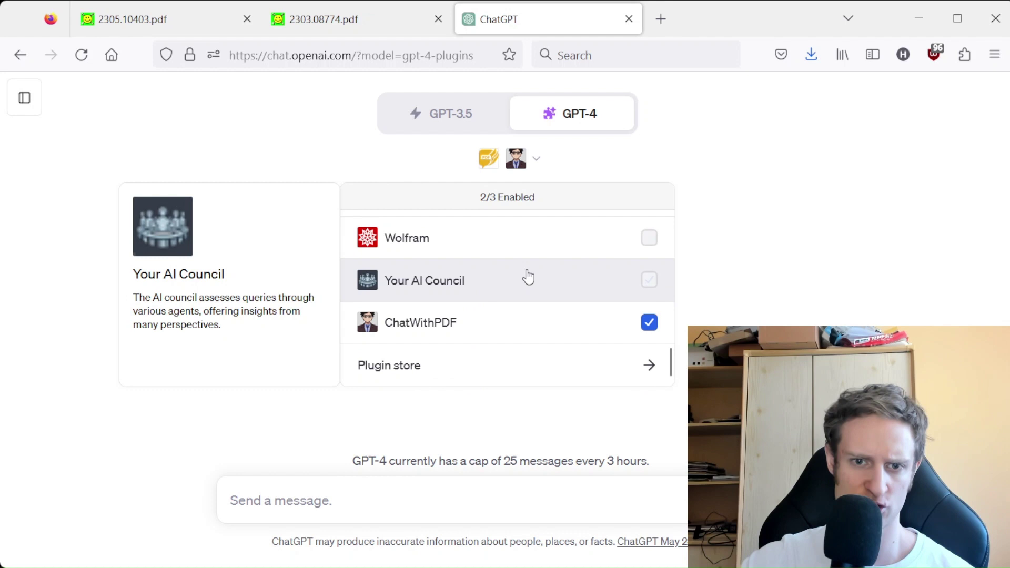
scroll(530, 293, up, 10)
click(649, 231)
click(625, 409)
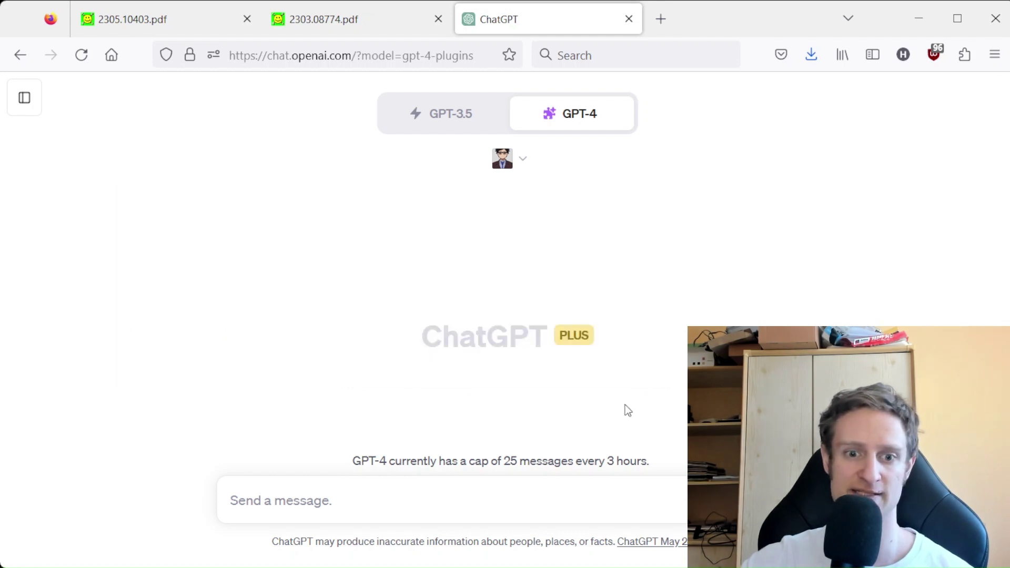
Step: Draft 'Is there something about the MMLU in this paper?' above the pasted arxiv PDF link
text(https://arxiv.org/pdf/2303.08774.pdf)
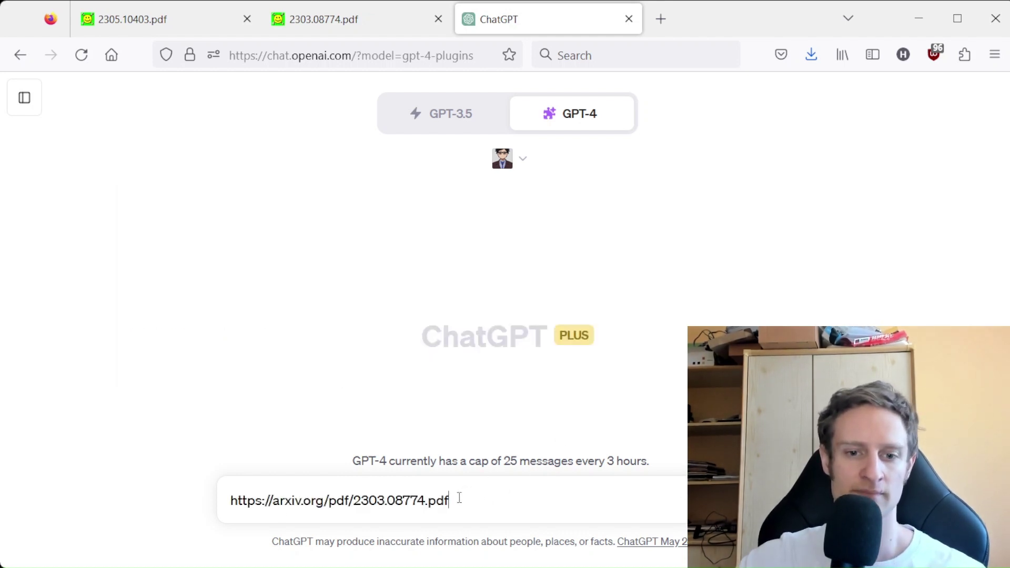
click(232, 499)
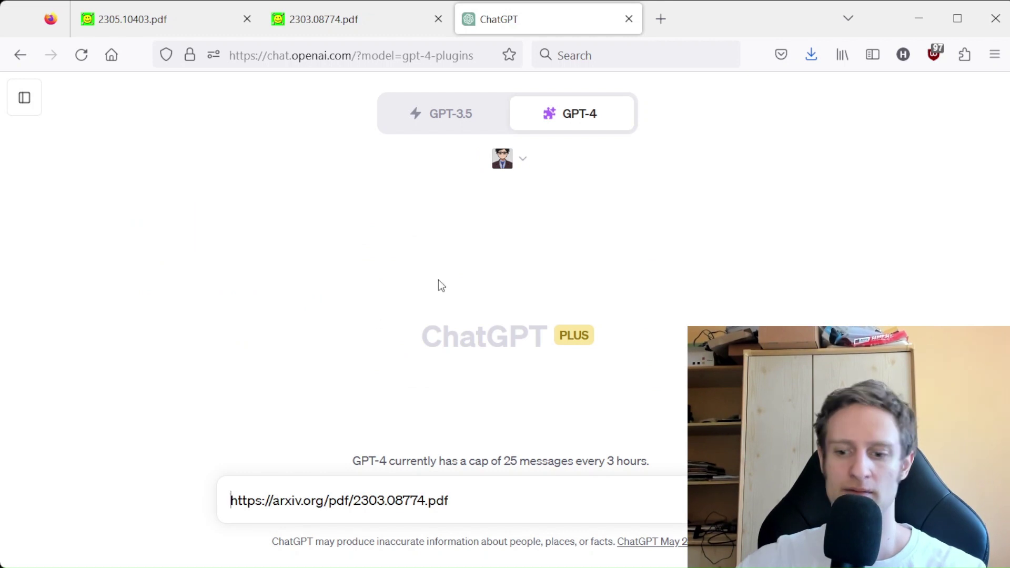
key(shift+Return)
text(Is t)
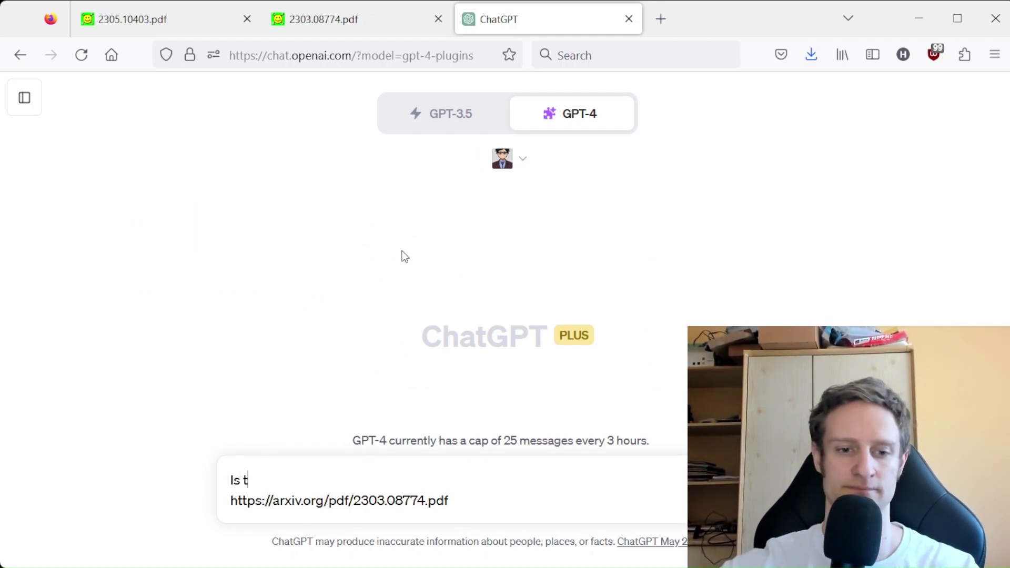
text(here somet)
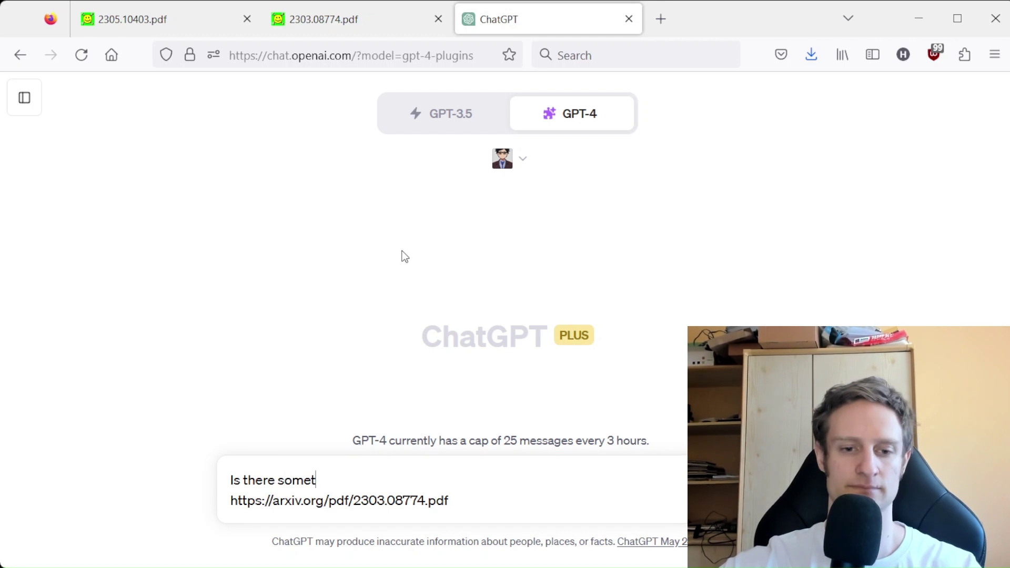
text(hing about te)
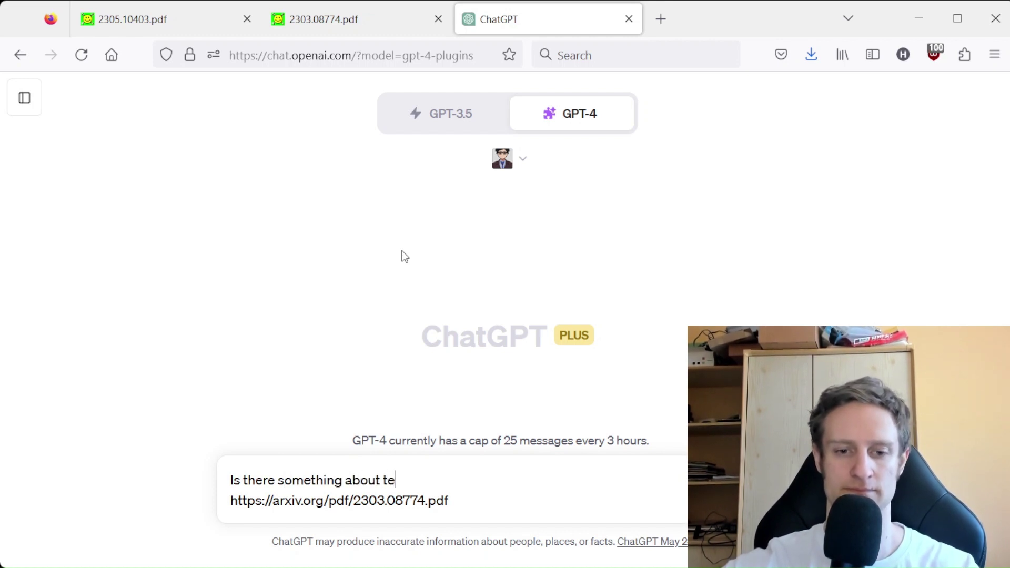
key(BackSpace)
key(BackSpace)
text(he)
key(BackSpace)
text(tt)
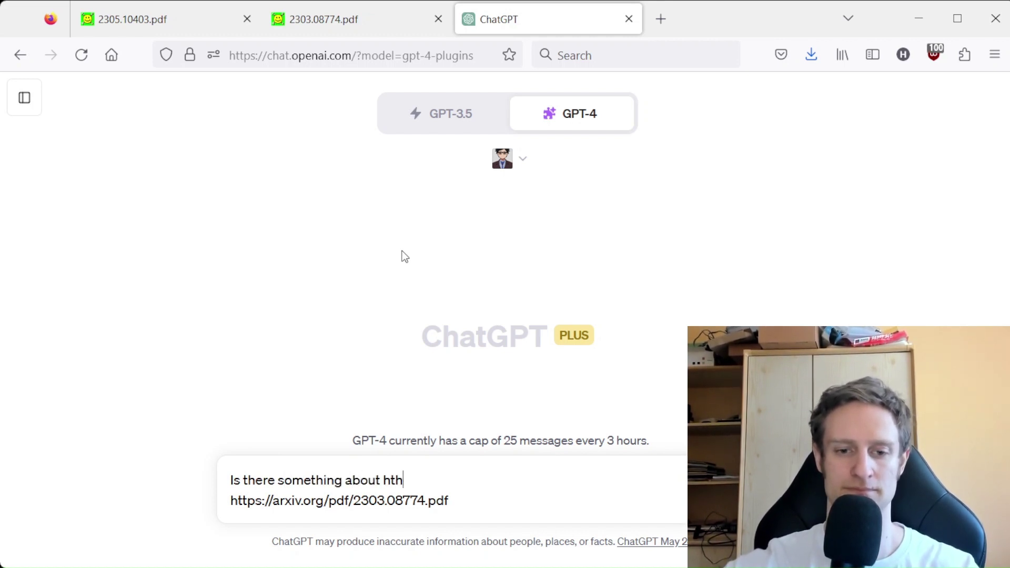
key(BackSpace)
key(BackSpace)
key(BackSpace)
text(the MMLU)
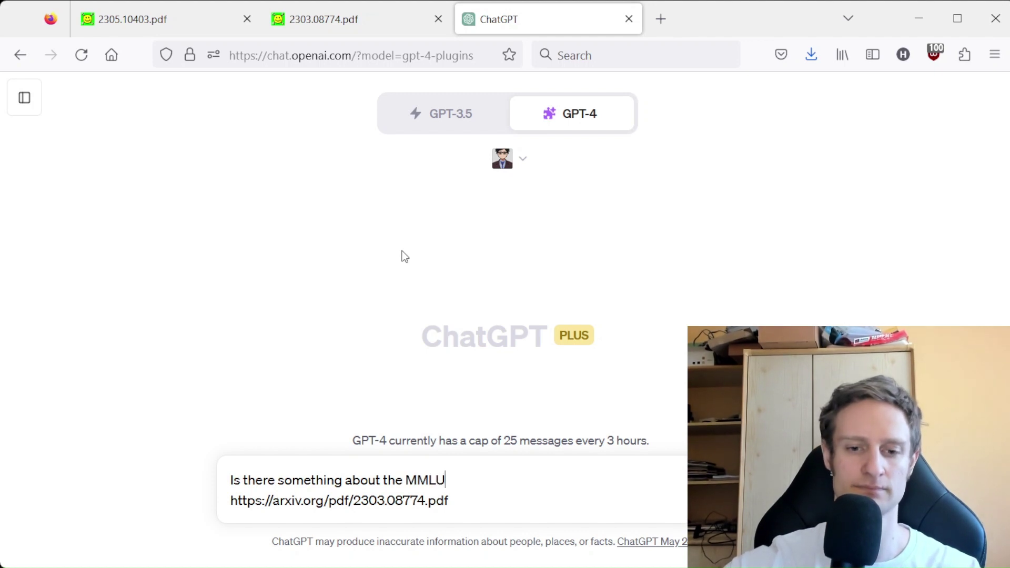
text( in this paper?)
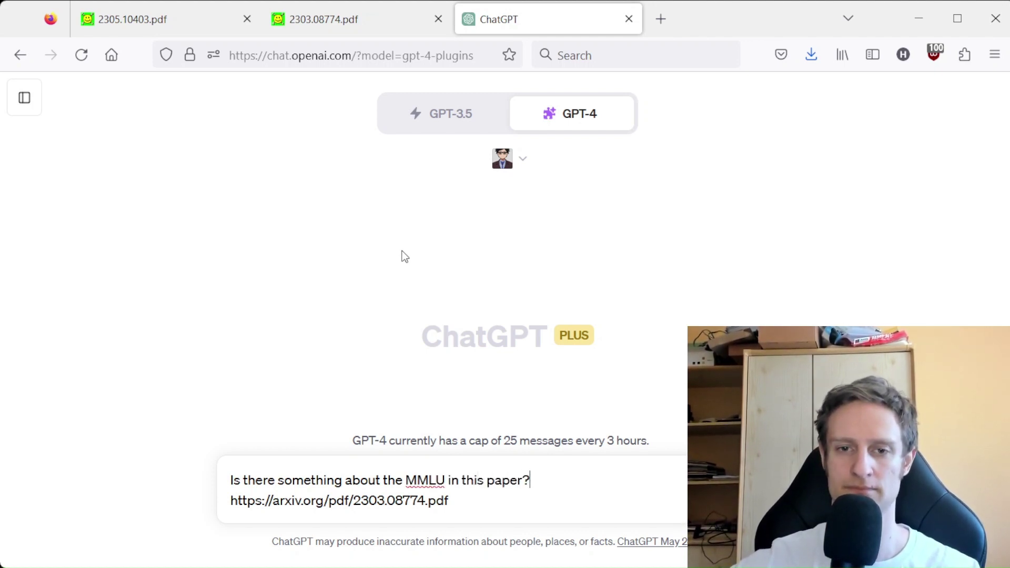
Step: Send the question, inspect the ChatWithPDF call, and check the answer's Page 7 and Page 12 citations
key(Return)
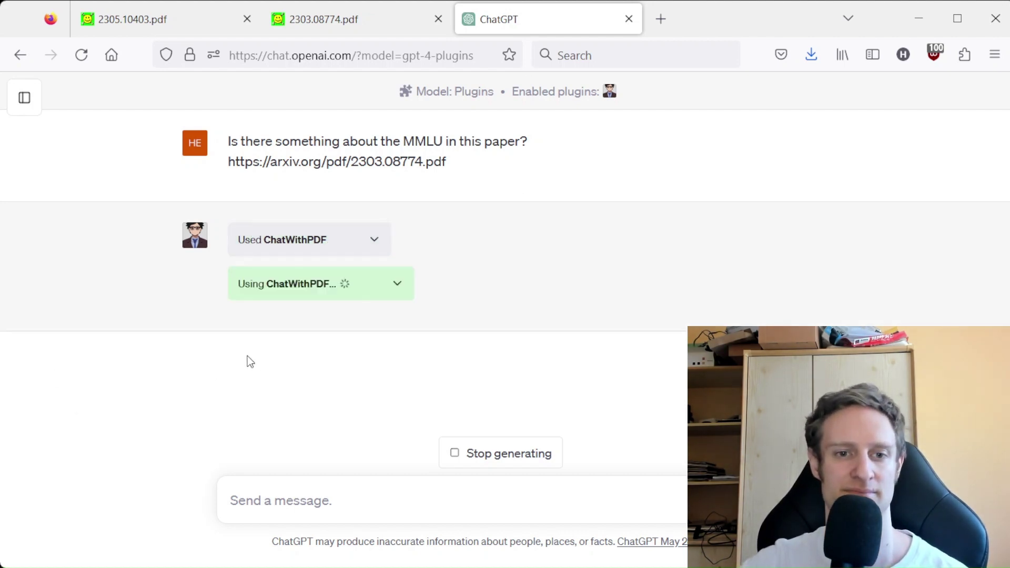
click(375, 245)
drag(337, 289, 364, 302)
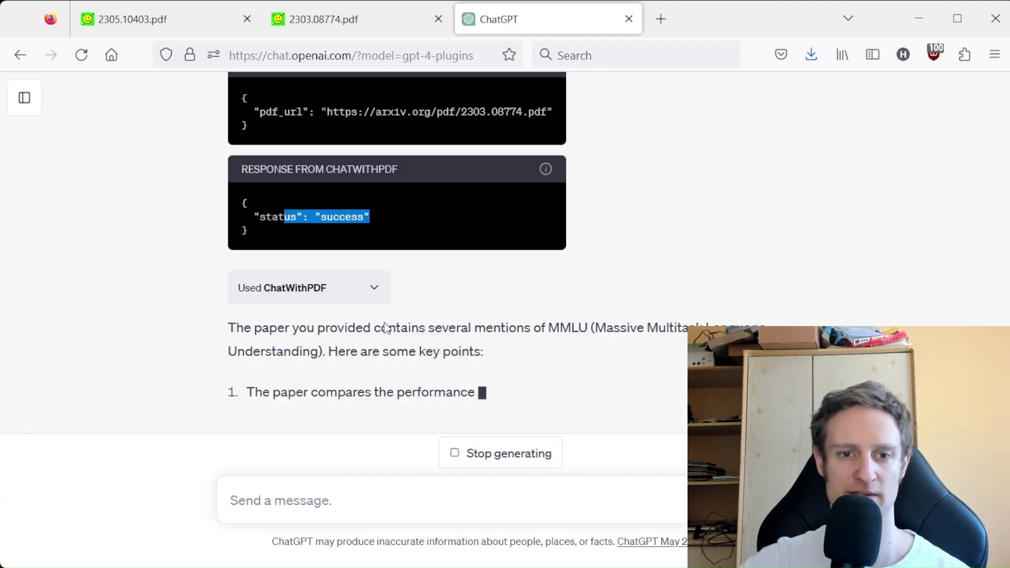
scroll(384, 252, up, 4)
click(381, 238)
click(381, 238)
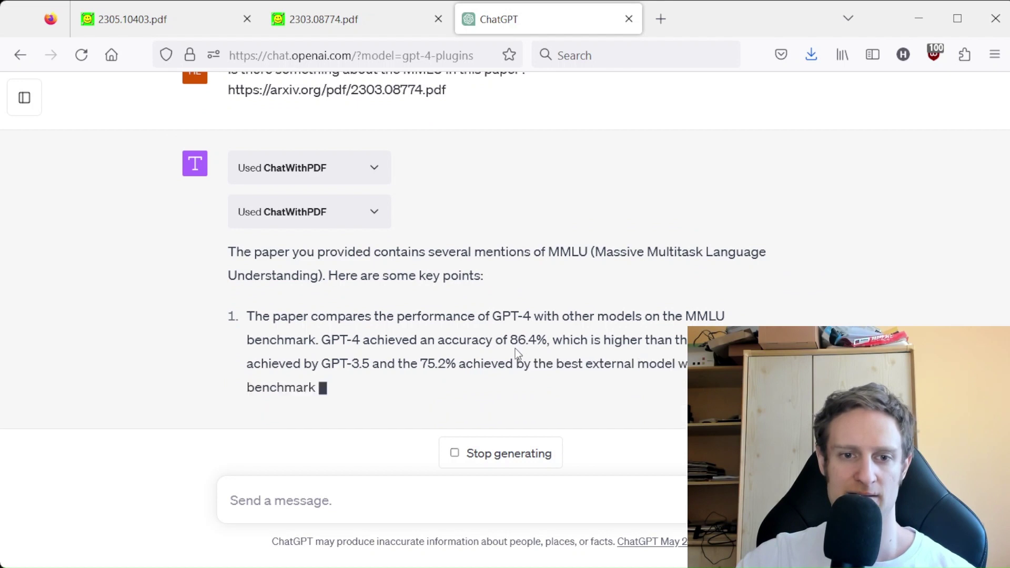
drag(365, 317, 419, 290)
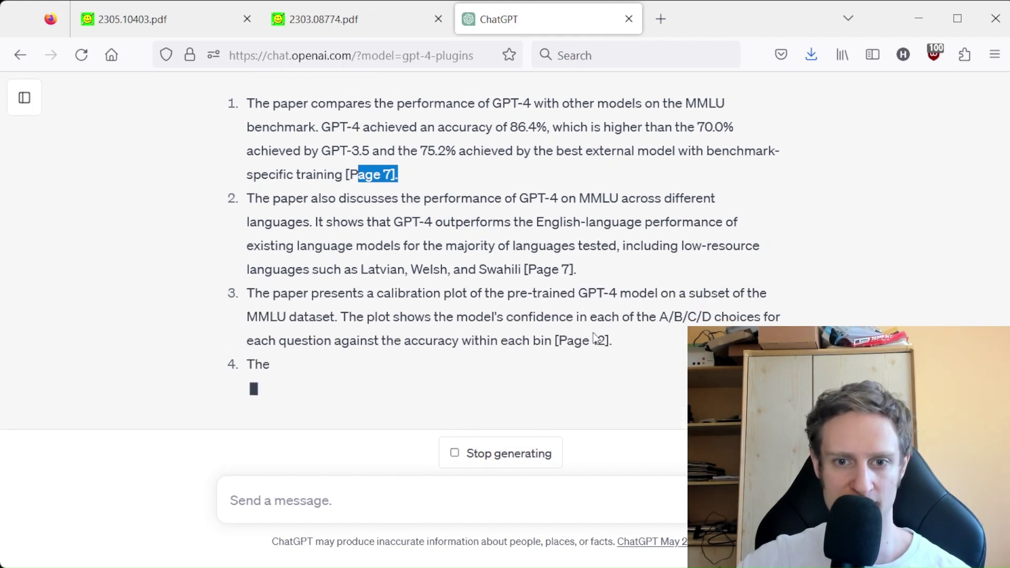
drag(558, 316, 634, 315)
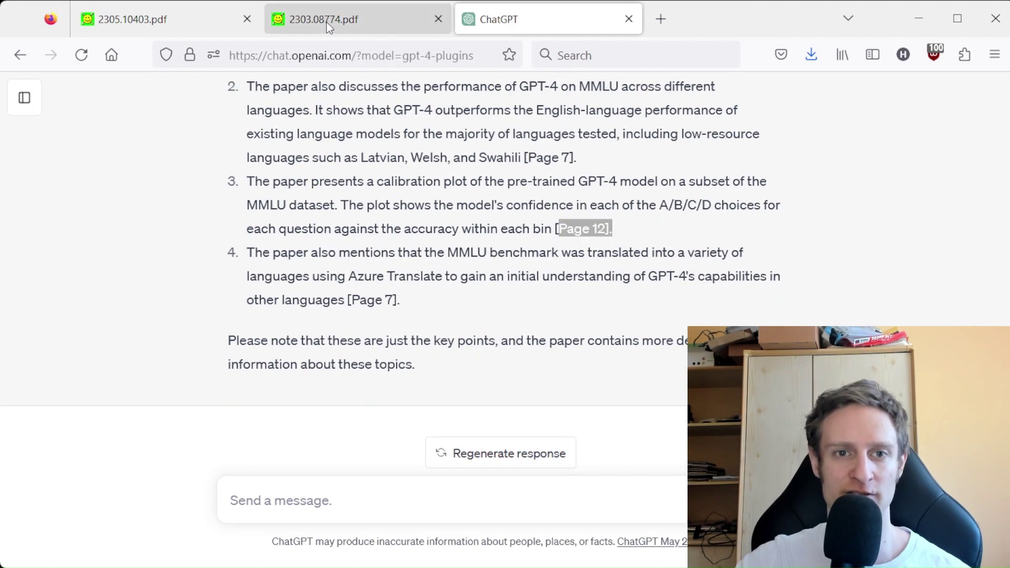
click(324, 19)
scroll(442, 379, up, 3)
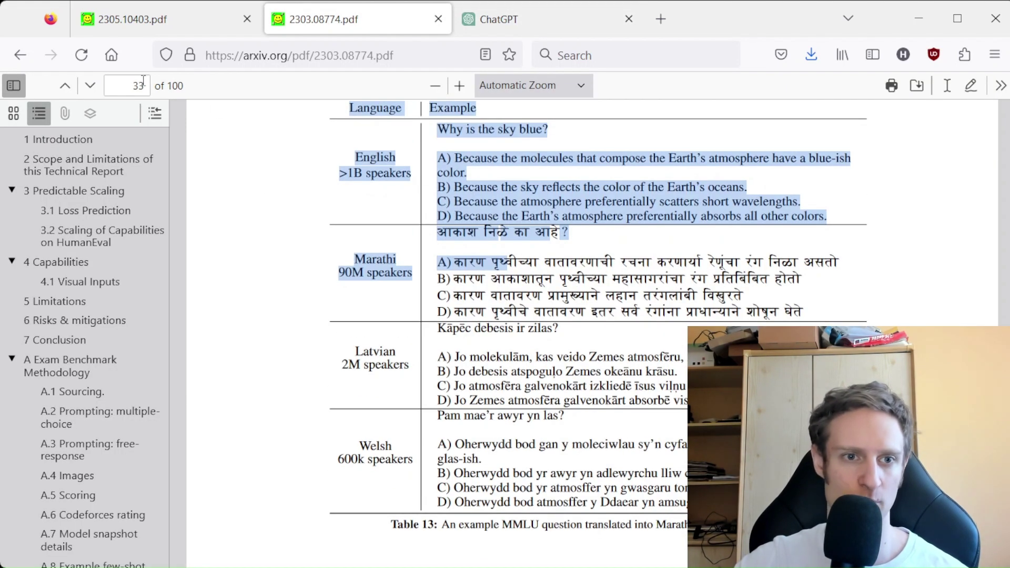
click(511, 19)
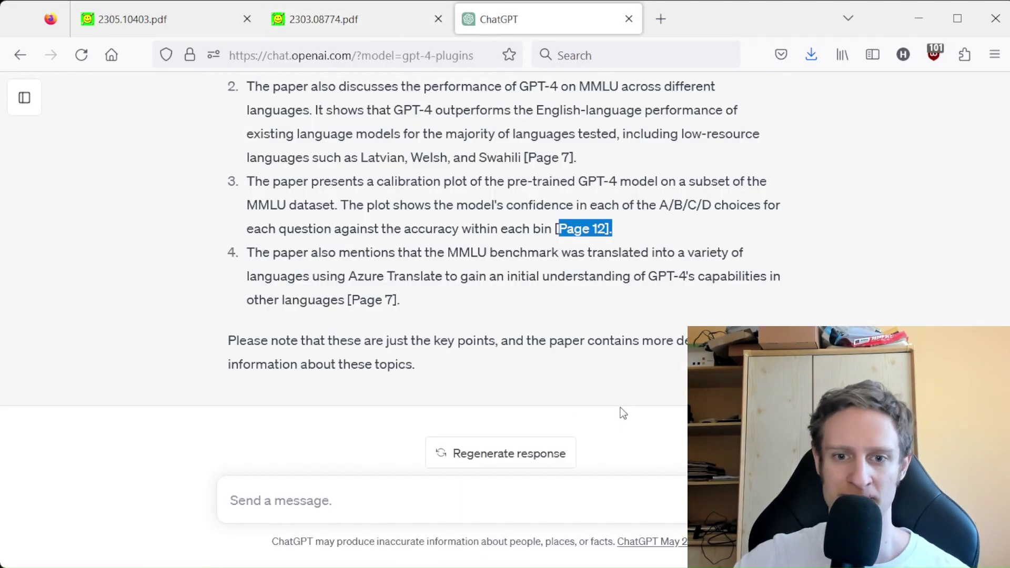
click(365, 348)
scroll(652, 421, up, 4)
scroll(652, 421, down, 4)
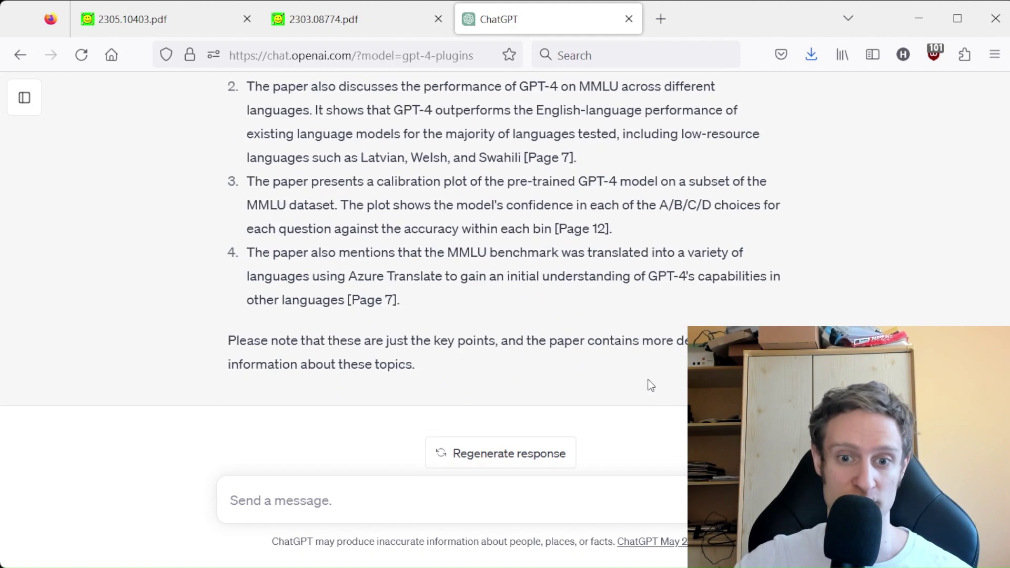
drag(574, 229, 649, 239)
click(649, 238)
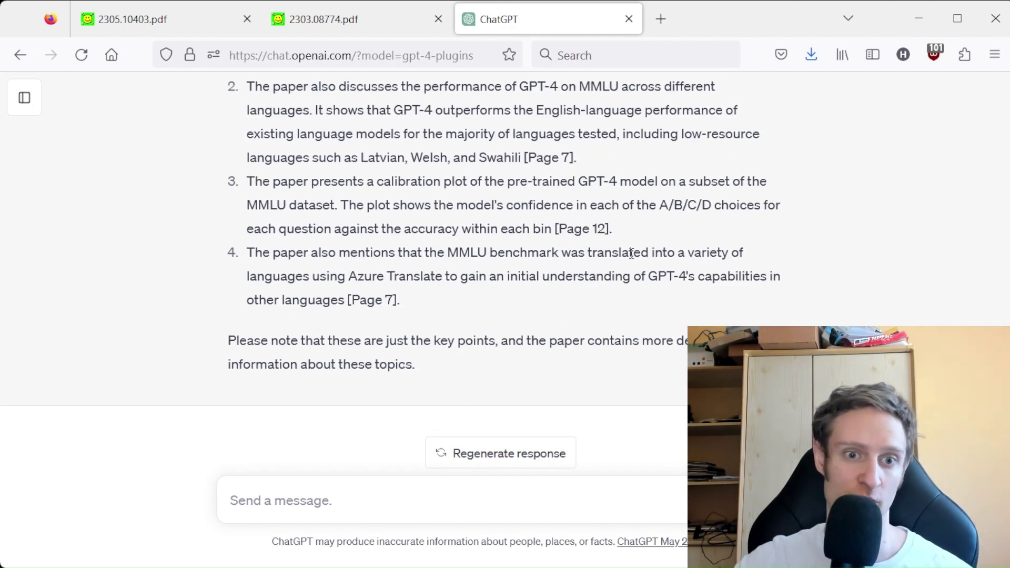
drag(558, 229, 642, 253)
click(653, 239)
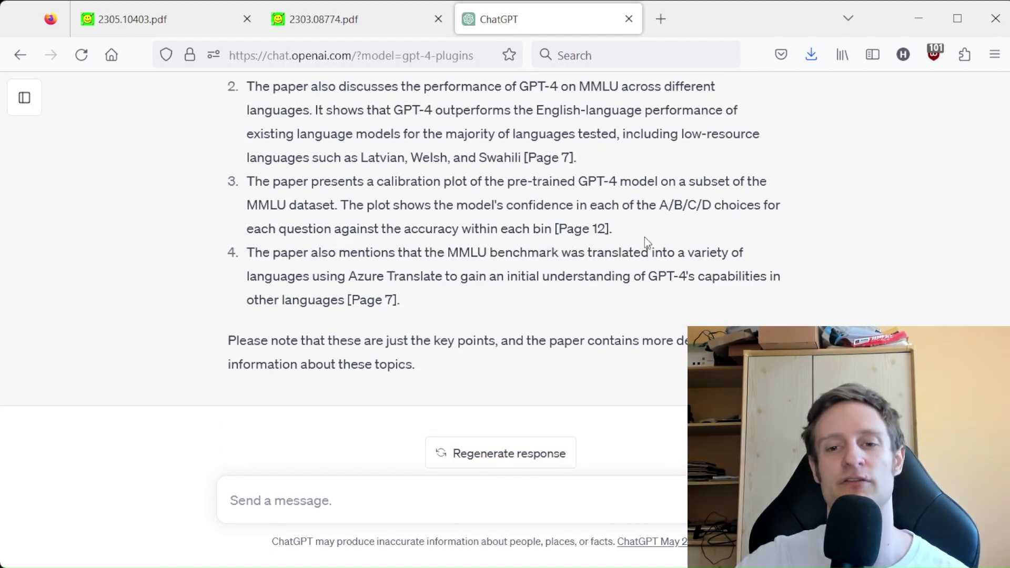
scroll(550, 305, up, 8)
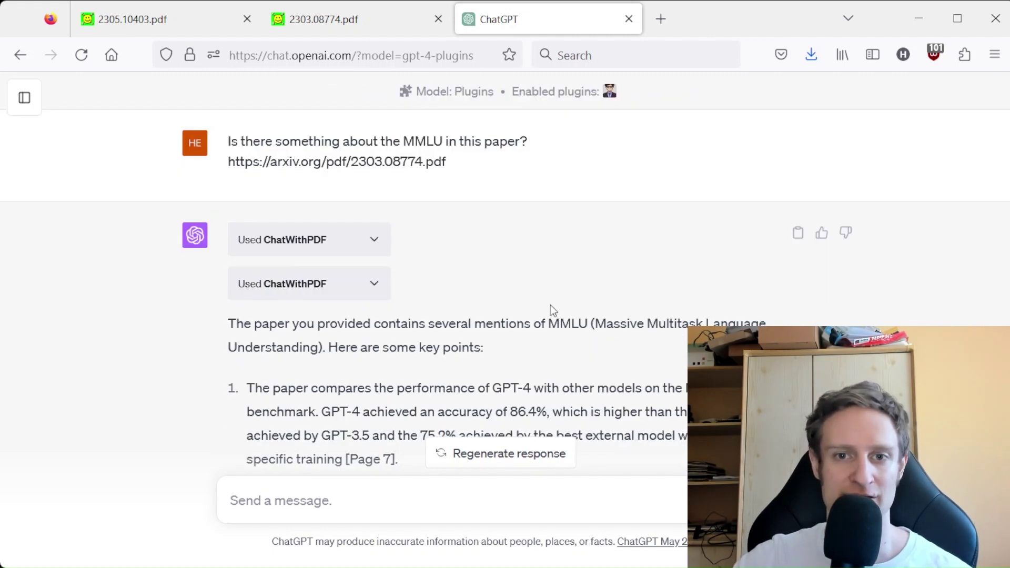